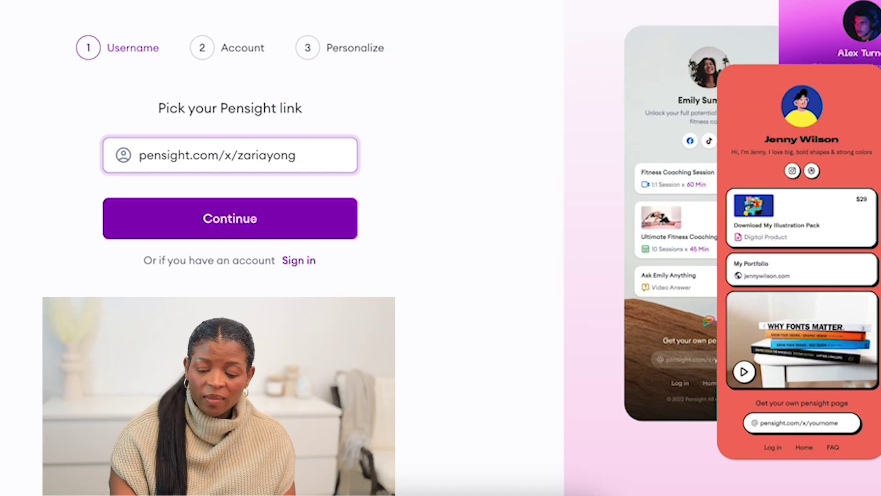
Correct the ending of the chosen page link and confirm it
key("BackSpace")
key("BackSpace")
key("BackSpace")
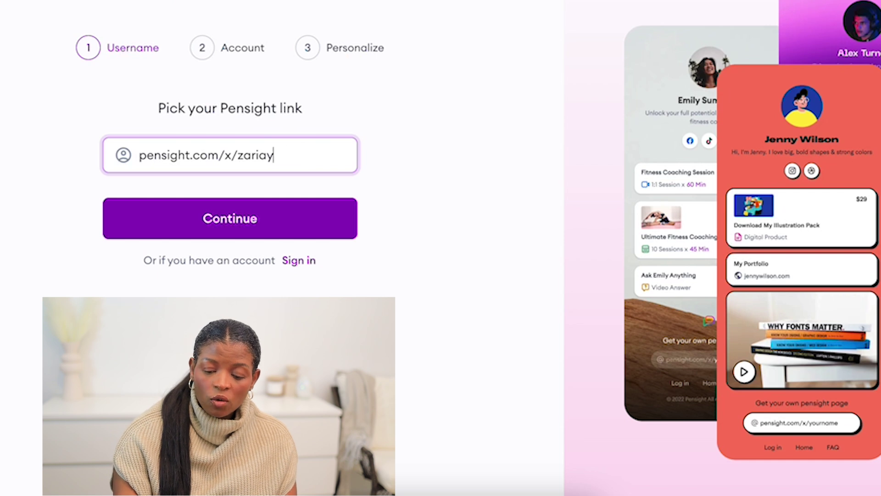
type("ong")
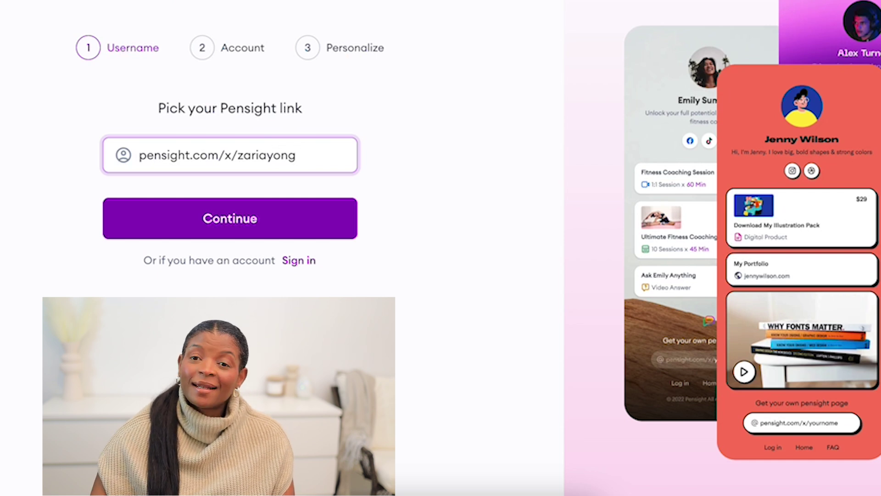
left_click(251, 221)
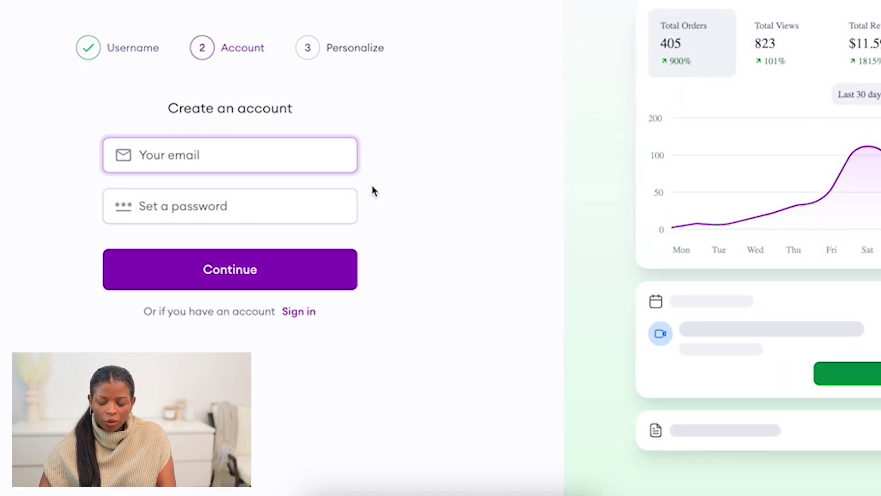
Create the account with the creator's email address and a password
left_click(204, 157)
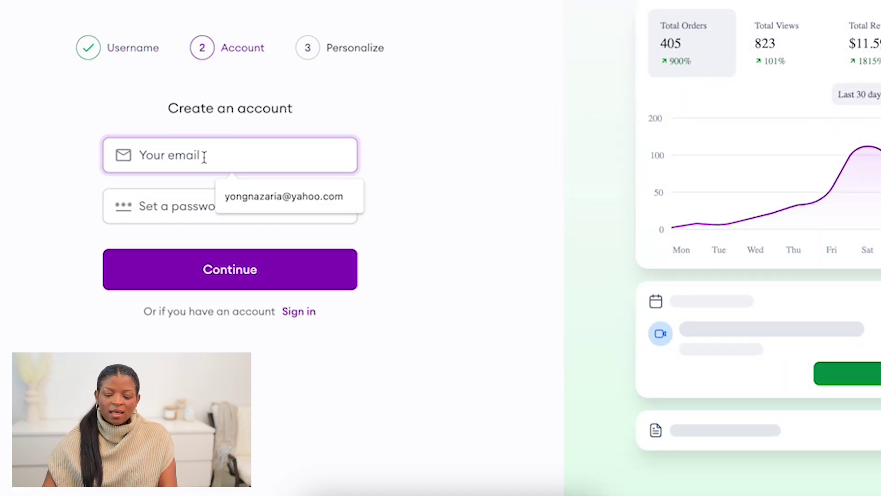
left_click(411, 168)
left_click(186, 155)
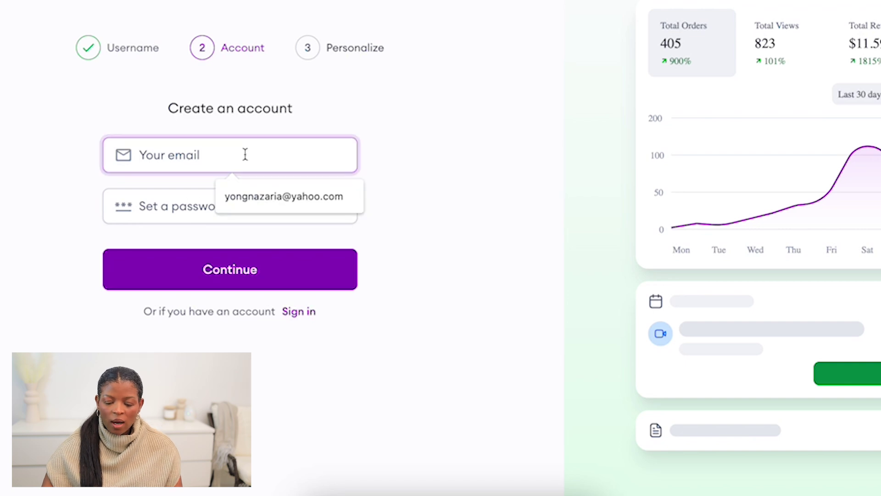
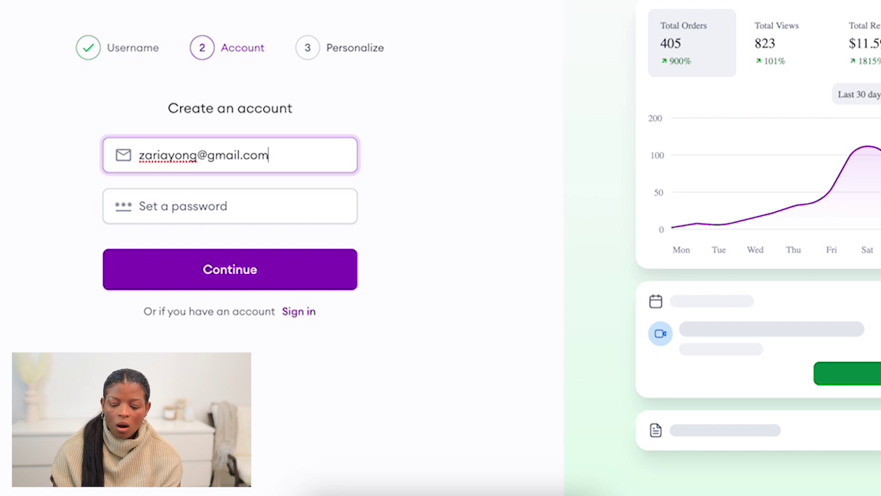
left_click(268, 214)
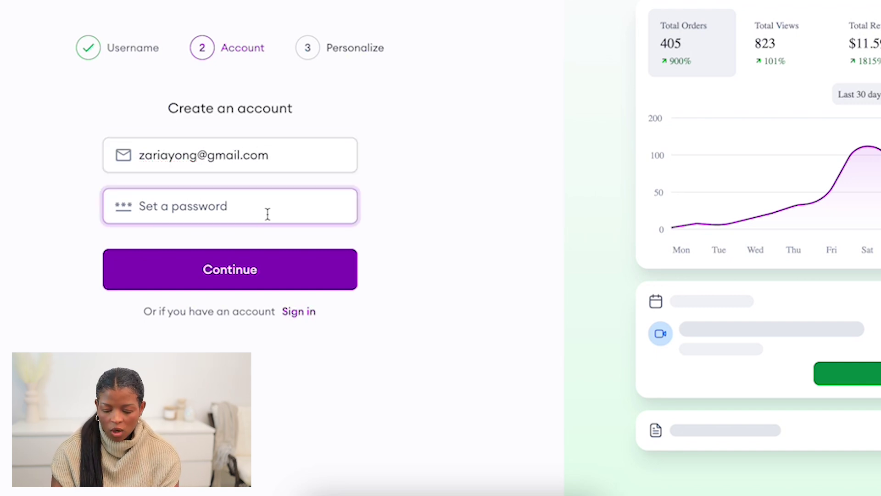
type("••••••••")
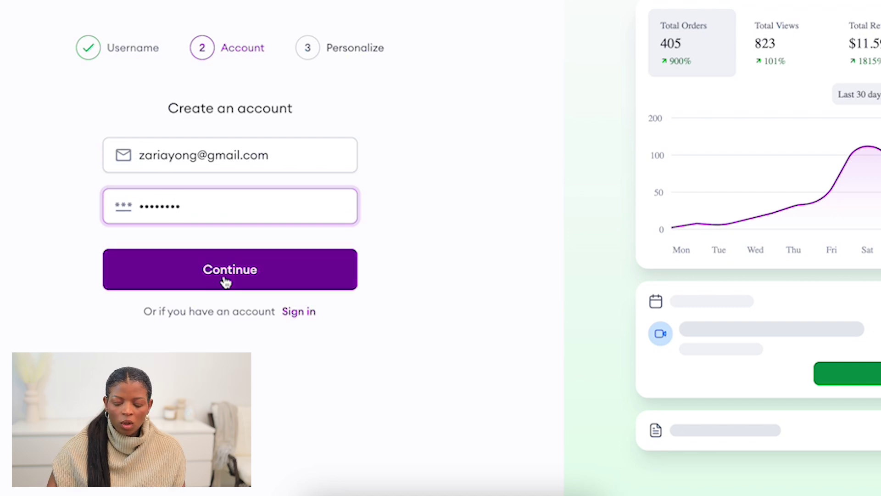
left_click(253, 272)
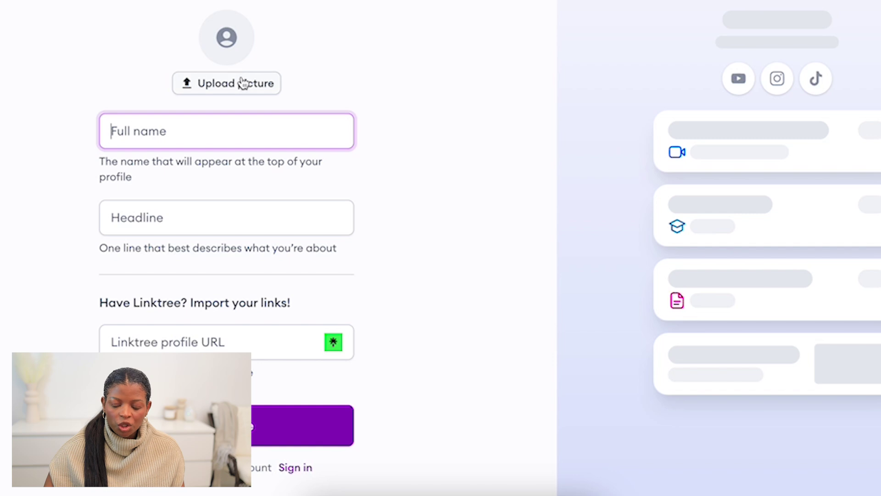
Enter the creator's full name as the page's display name
left_click(243, 87)
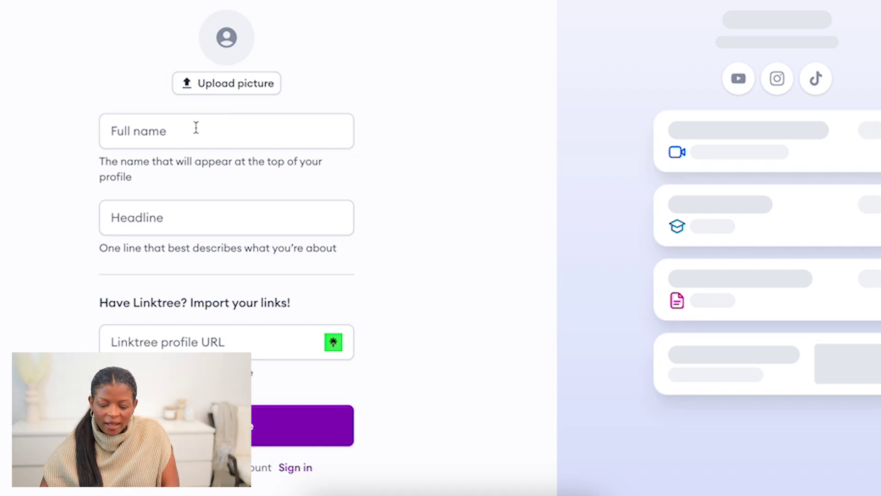
left_click(322, 137)
type("Z")
key("BackSpace")
Add the headline 'Unlock your full potential'
left_click(173, 222)
type("Unlo")
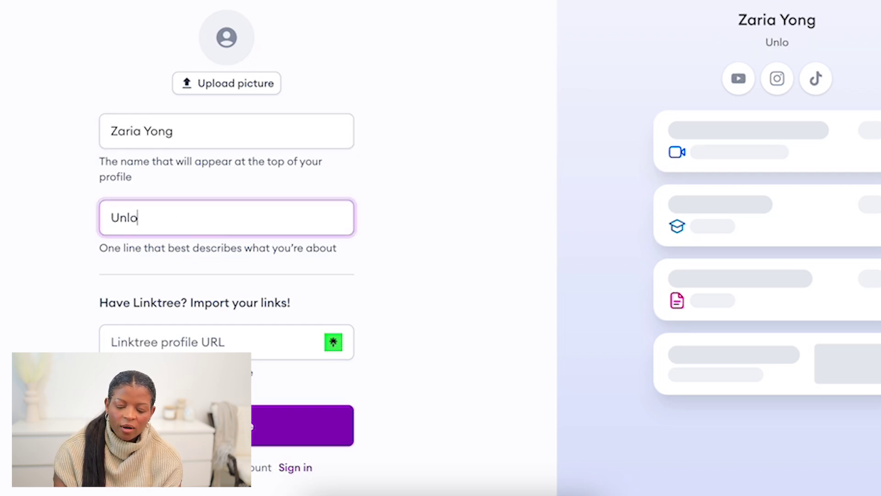
type("ck your full")
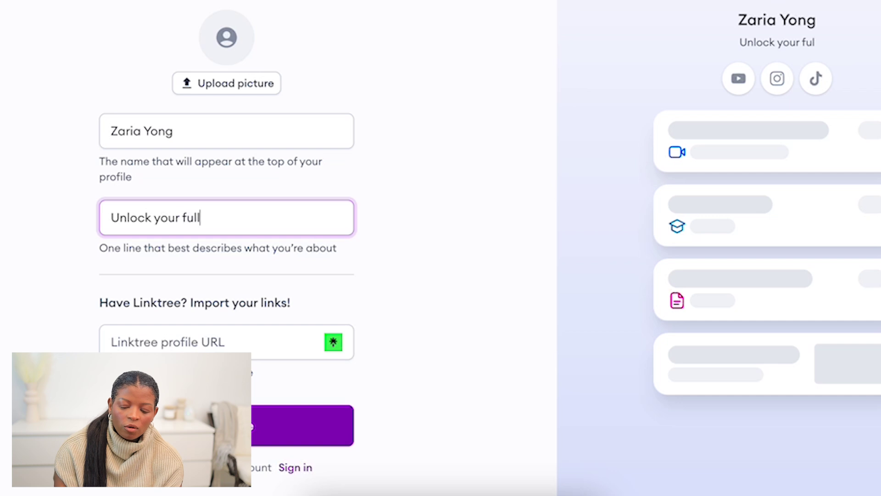
type(" potention")
key("BackSpace")
key("BackSpace")
type("al")
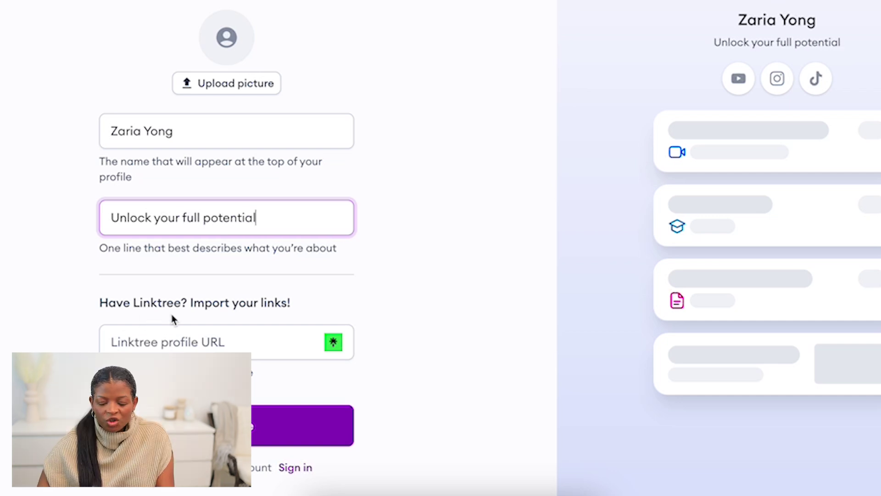
Select the Linktree URL field and continue to plan selection
left_click(193, 348)
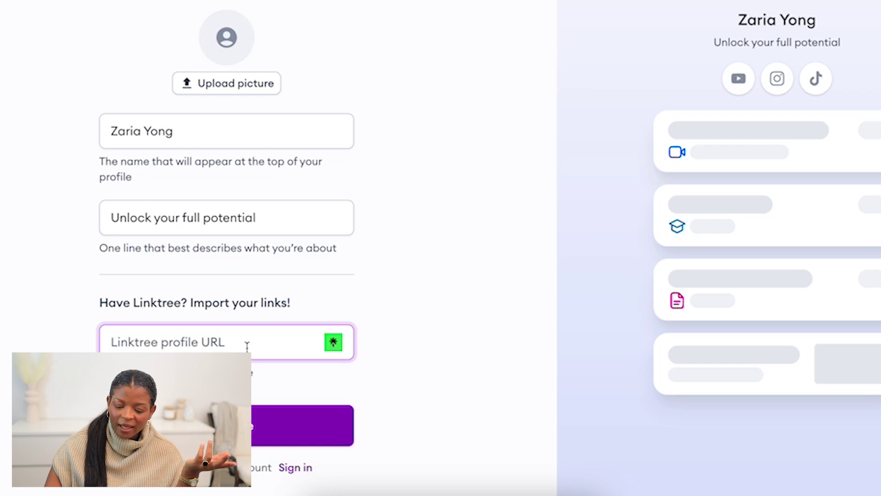
left_click(259, 422)
scroll(321, 282, "down", 3)
scroll(347, 239, "up", 3)
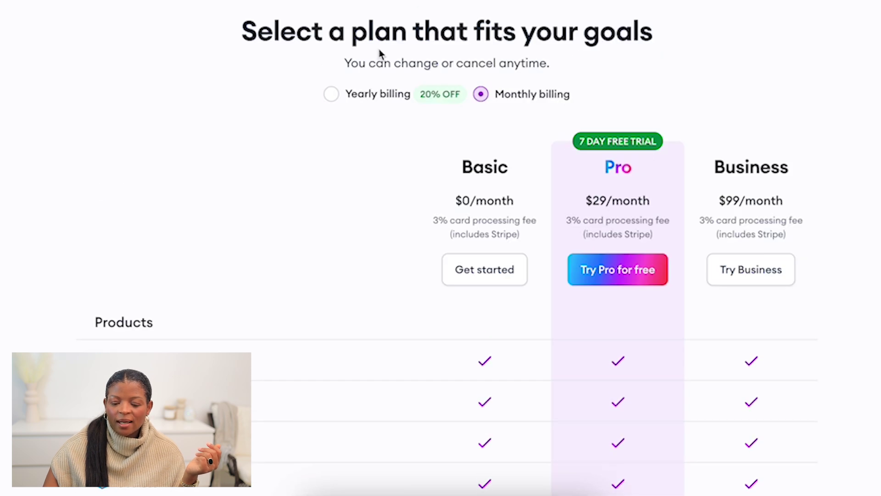
left_click(331, 95)
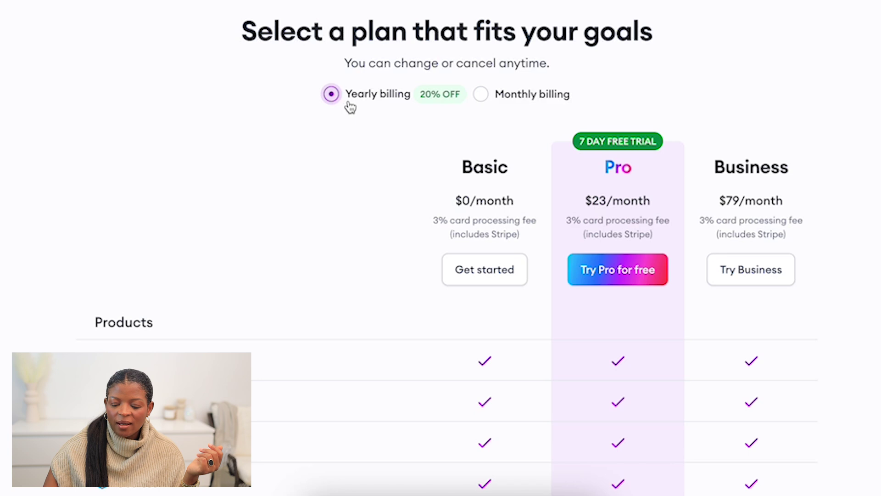
left_click(481, 95)
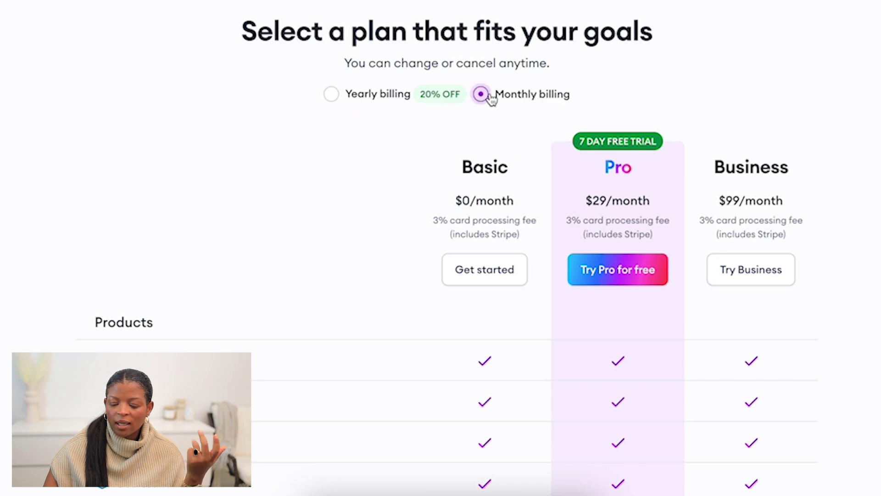
scroll(511, 173, "down", 3)
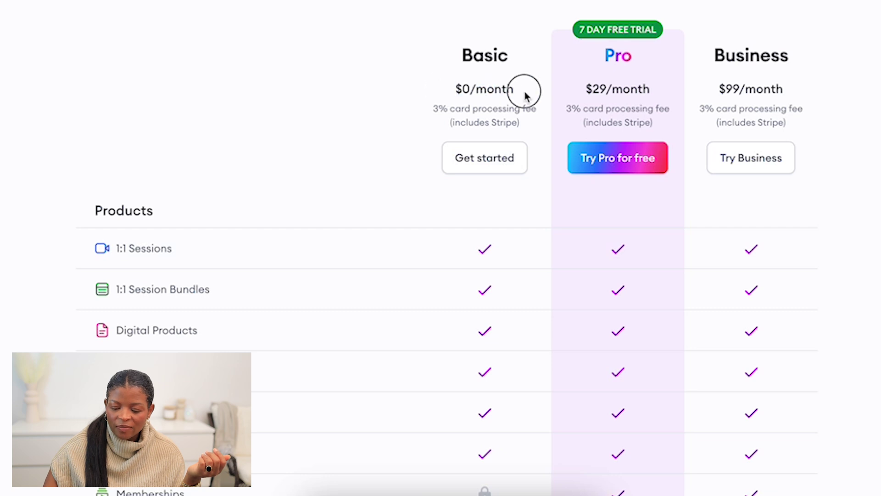
scroll(623, 68, "down", 1)
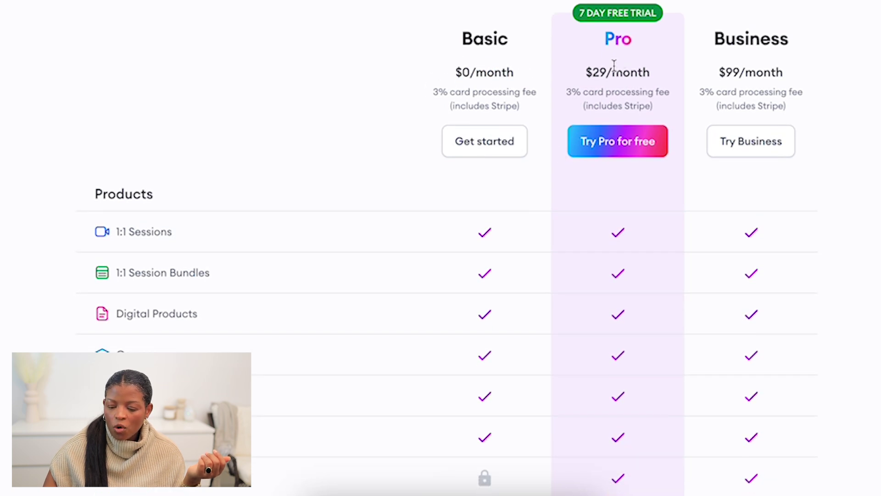
left_click_drag(596, 74, 826, 86)
left_click(766, 81)
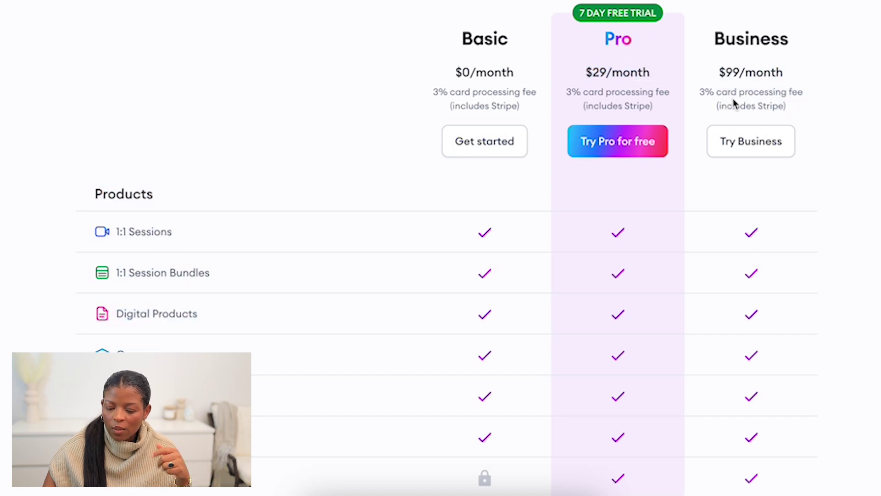
scroll(613, 203, "down", 3)
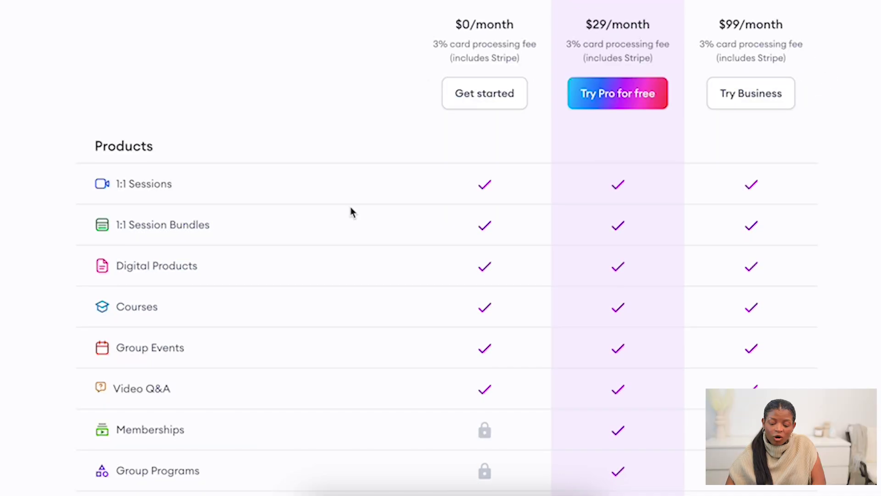
scroll(352, 211, "down", 3)
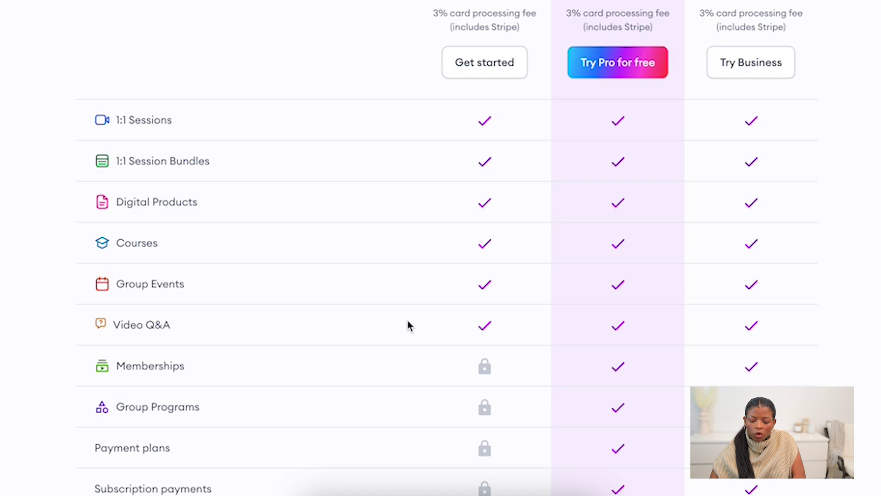
scroll(487, 360, "down", 2)
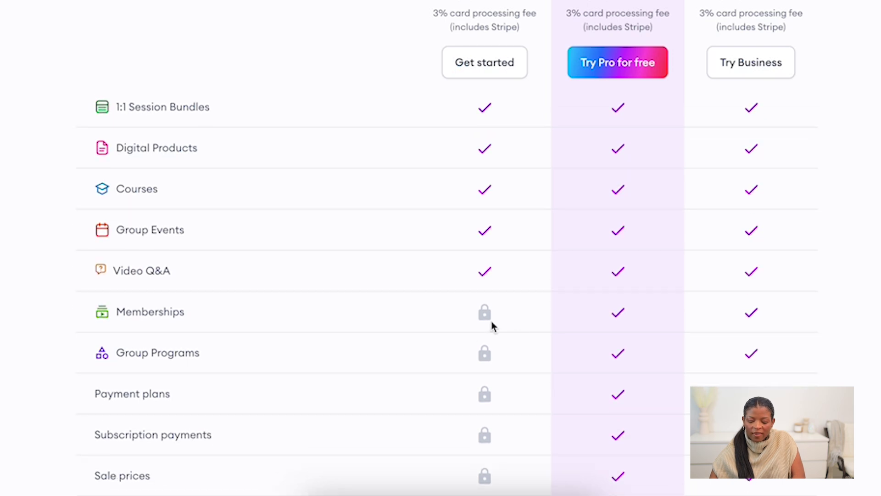
scroll(436, 360, "down", 3)
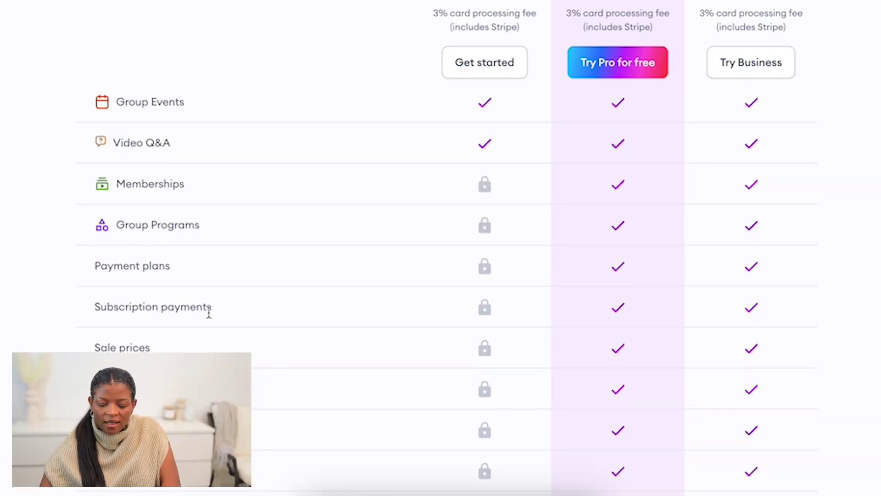
scroll(291, 321, "down", 2)
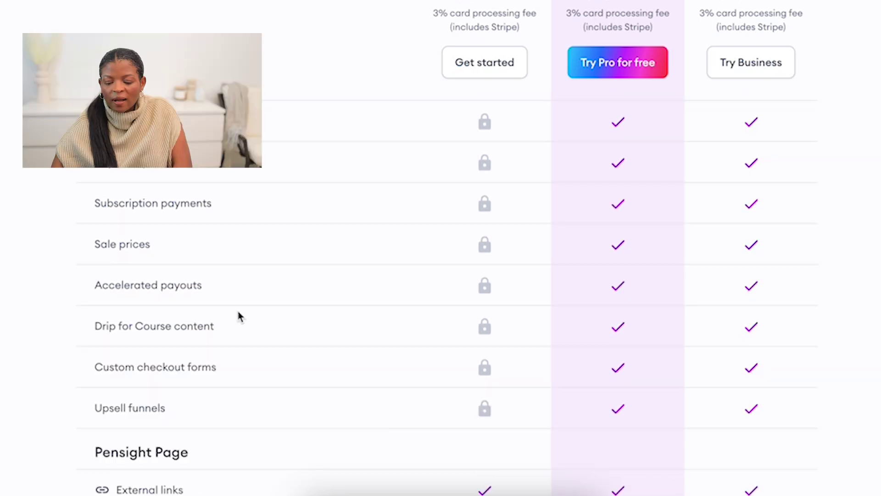
scroll(239, 315, "up", 10)
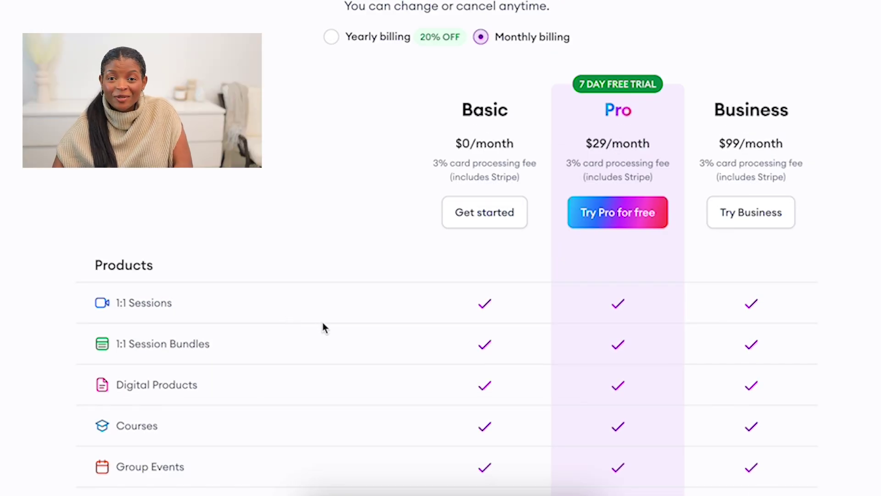
scroll(349, 331, "down", 1)
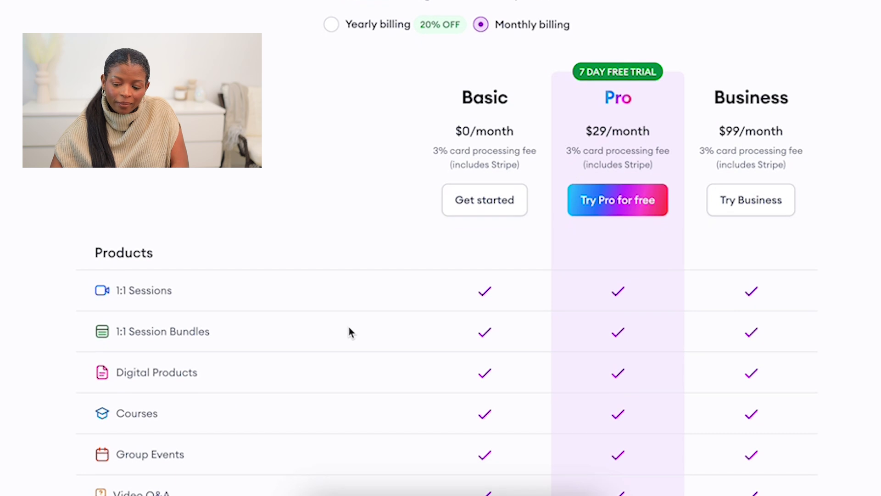
scroll(349, 329, "down", 2)
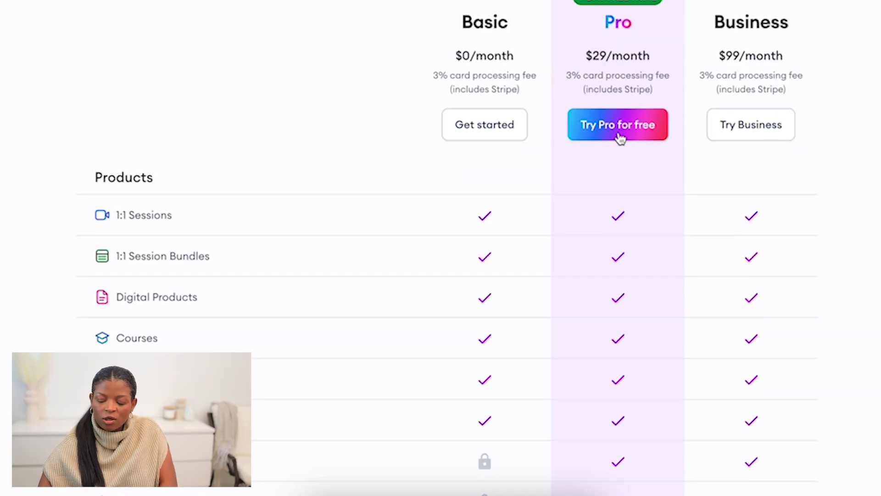
scroll(615, 240, "down", 8)
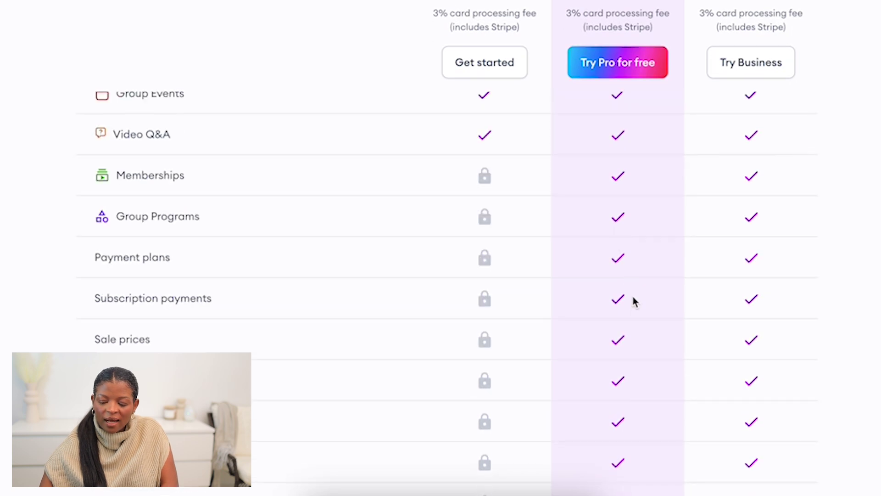
scroll(632, 333, "down", 18)
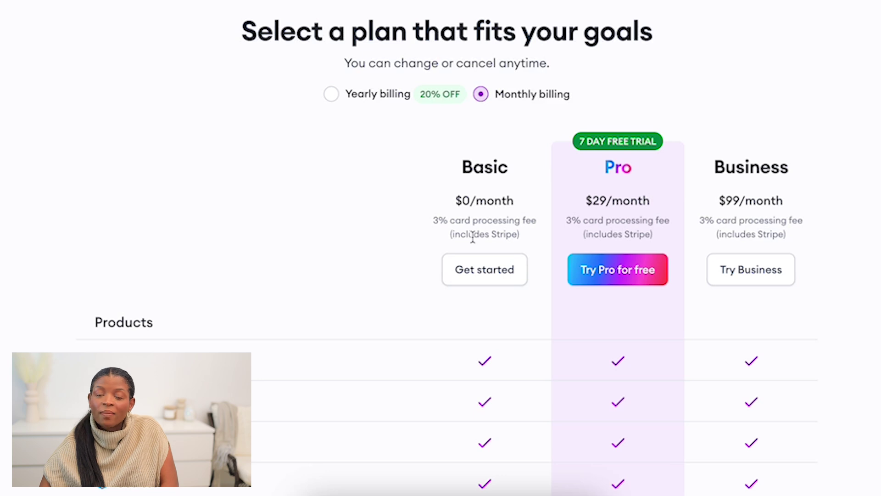
Choose the free Basic plan and look over the new dashboard's onboarding cards
left_click(473, 273)
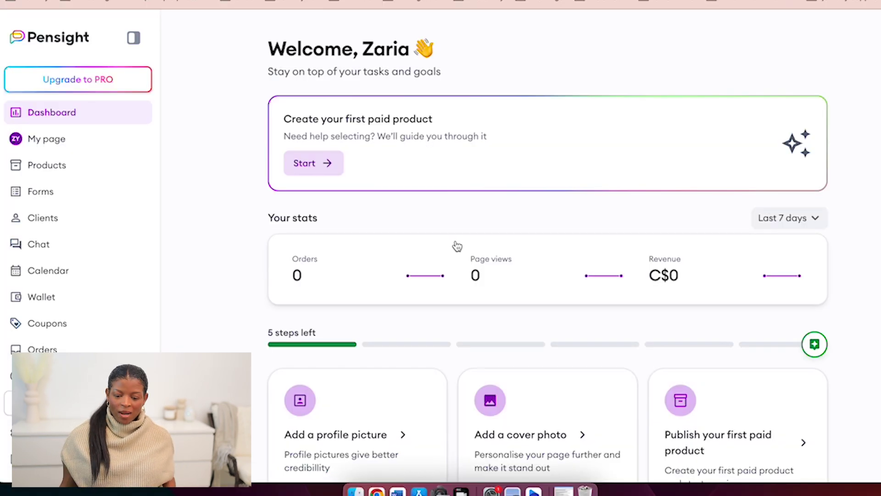
scroll(419, 224, "down", 2)
scroll(419, 225, "up", 2)
scroll(417, 225, "down", 3)
scroll(418, 231, "down", 1)
scroll(416, 206, "up", 4)
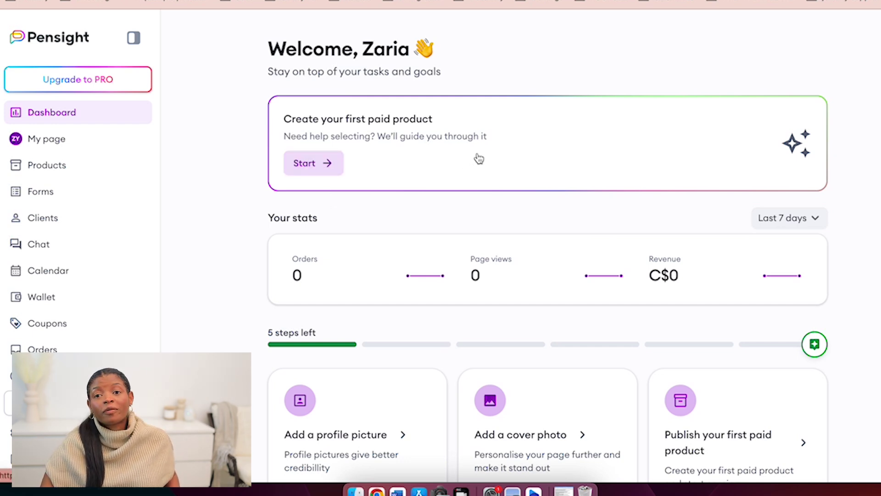
scroll(479, 158, "down", 5)
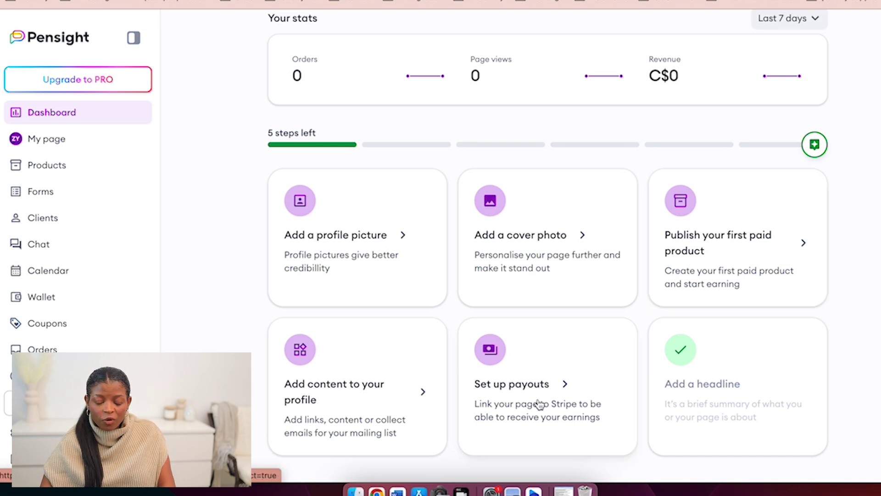
scroll(96, 198, "up", 5)
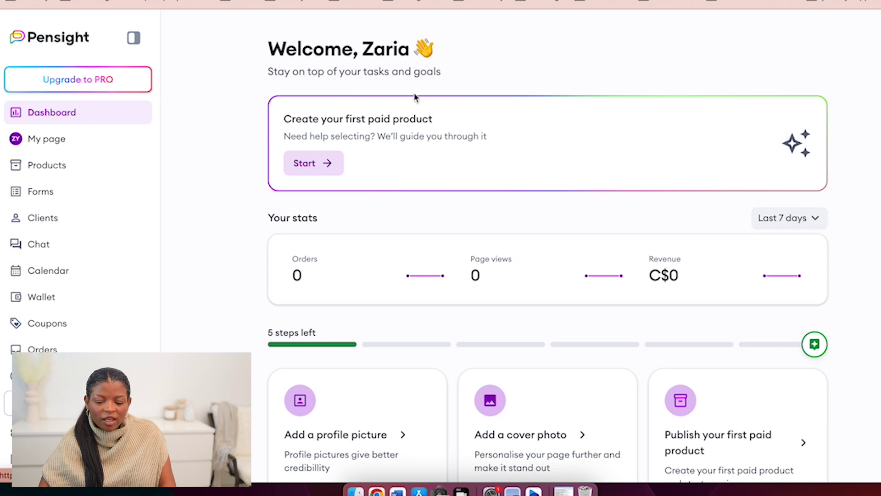
Open My page and look over the name and tagline
left_click(44, 140)
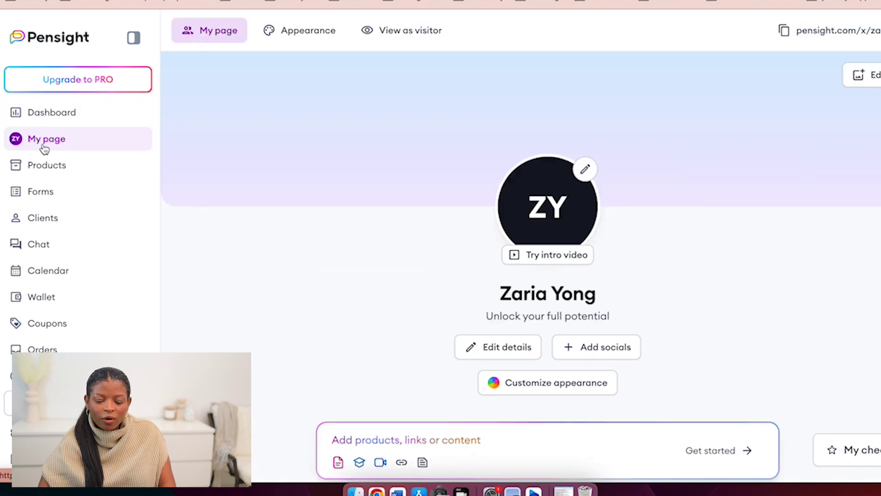
scroll(689, 156, "down", 3)
scroll(641, 136, "up", 1)
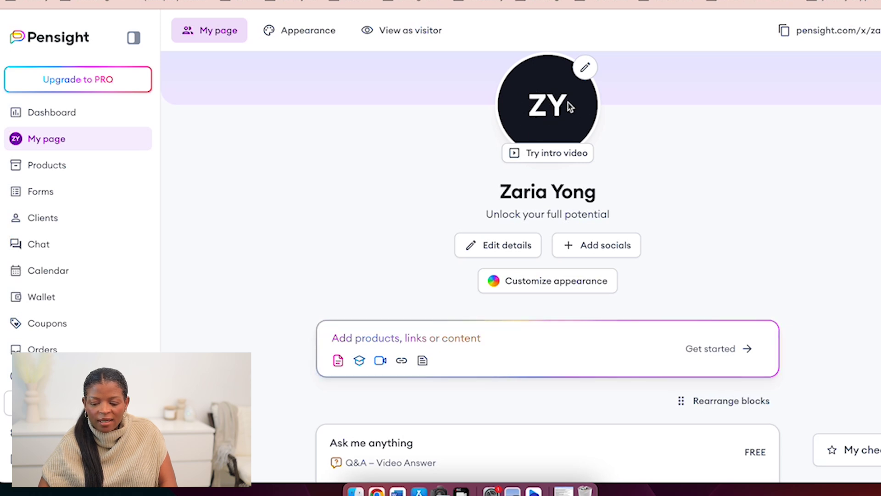
left_click_drag(494, 215, 642, 220)
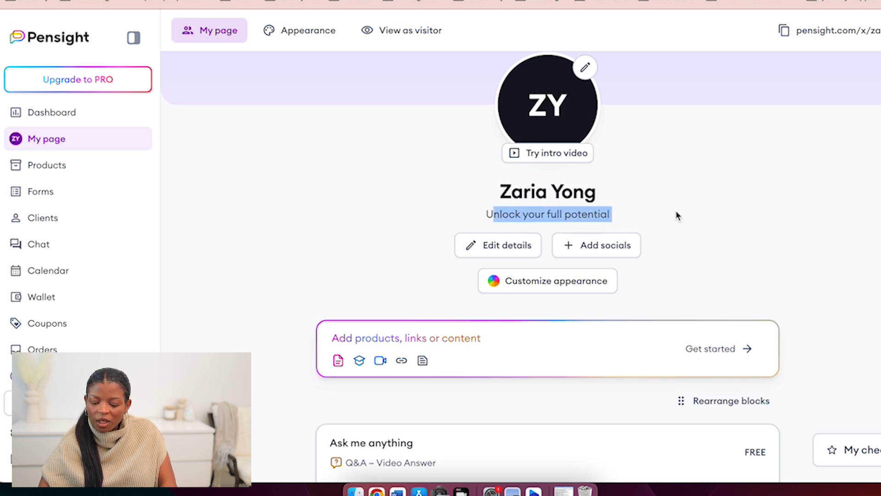
left_click(524, 231)
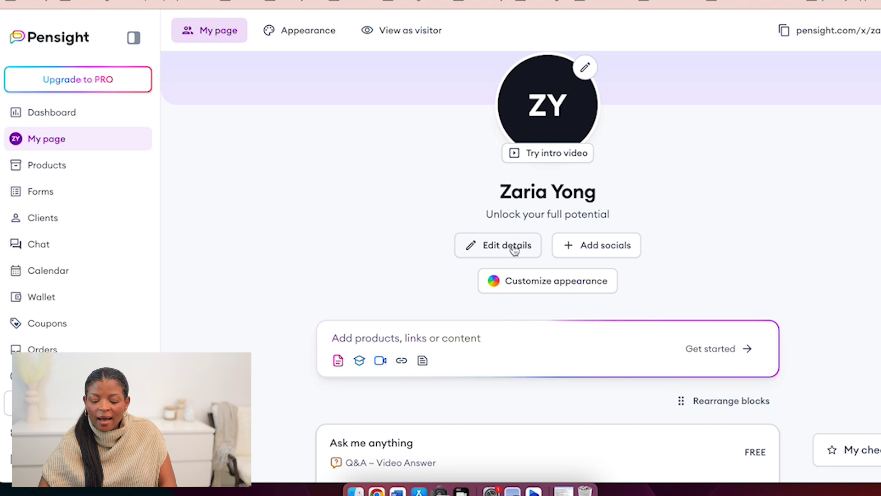
Save the social links editor without changing any link
left_click(591, 246)
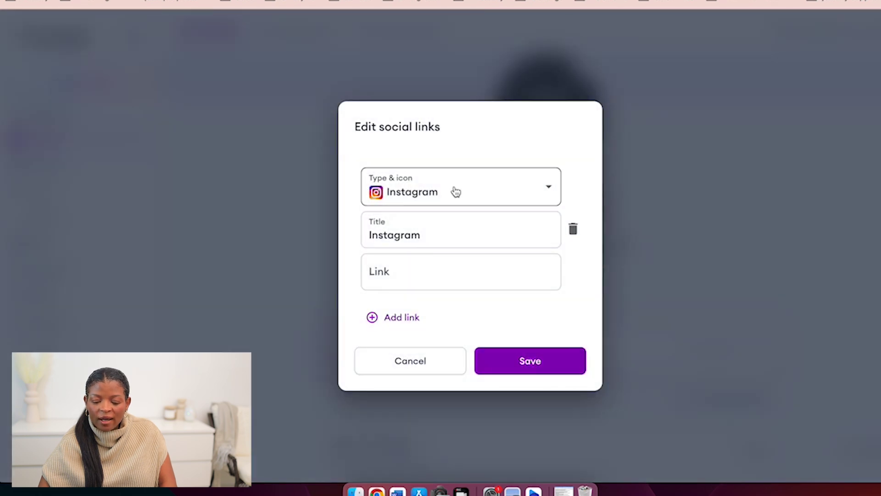
left_click(405, 278)
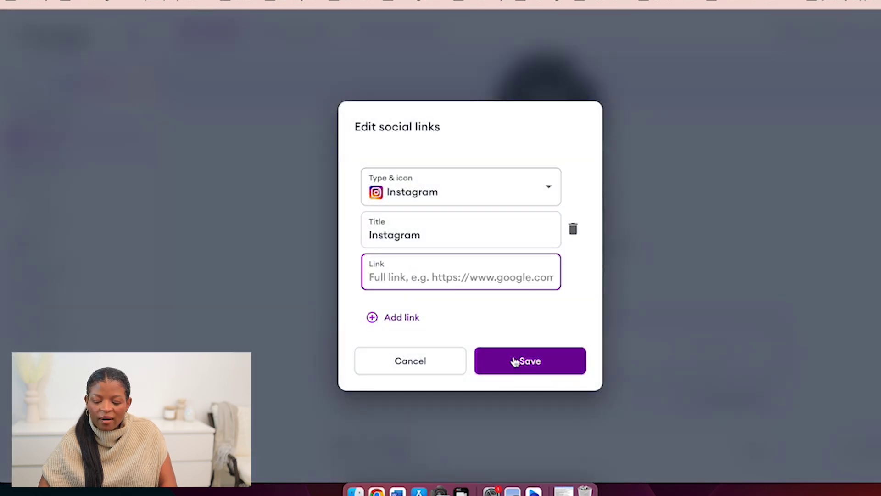
left_click(531, 361)
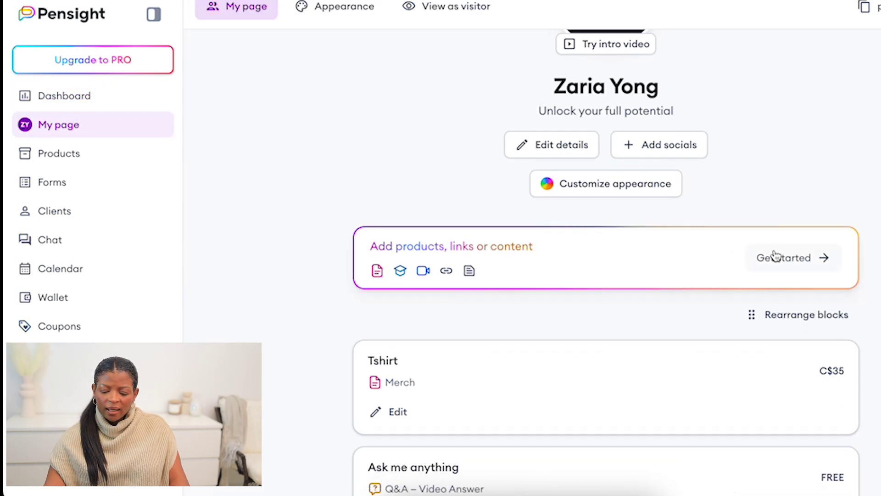
Add a new Link block on My page using the Horizontal link layout
scroll(735, 260, "down", 5)
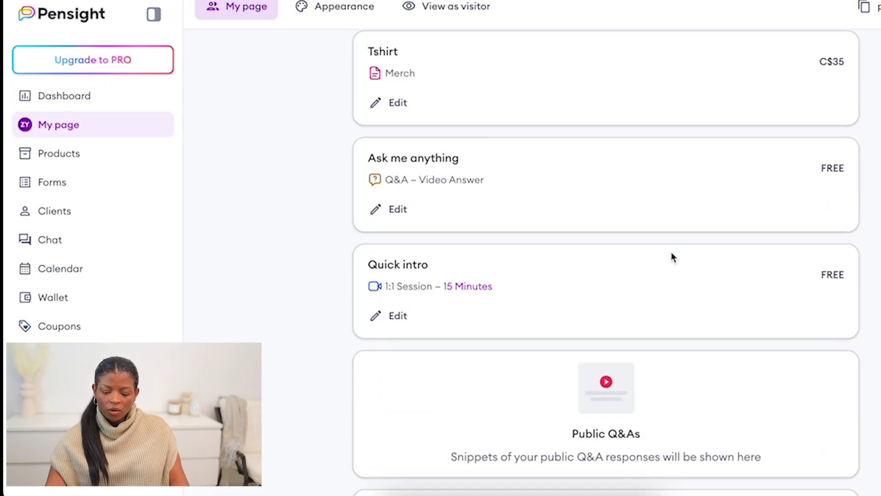
scroll(670, 256, "up", 5)
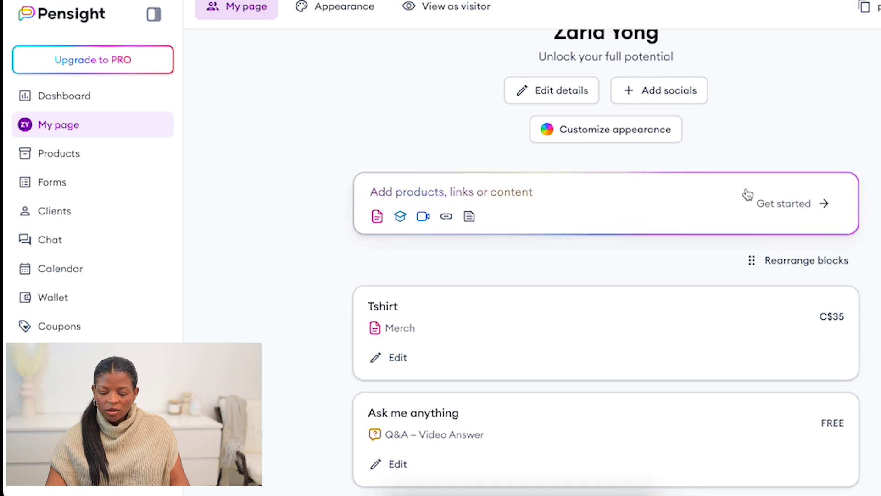
left_click(782, 204)
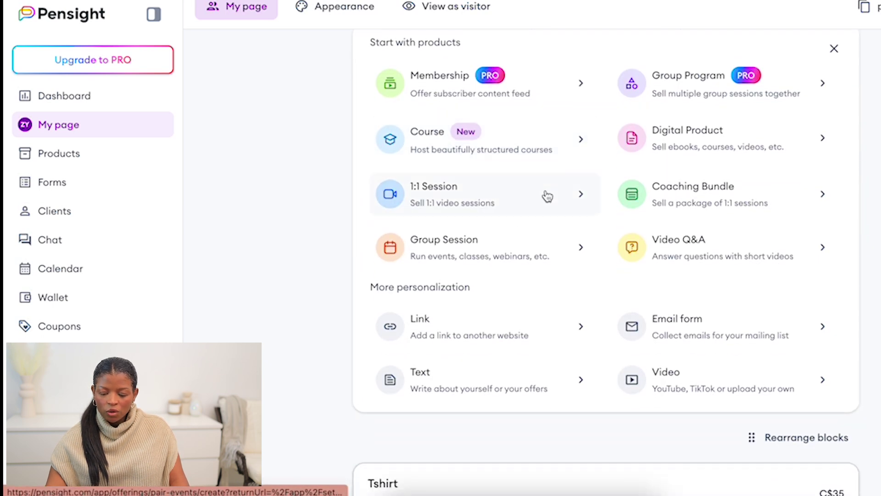
scroll(549, 214, "down", 3)
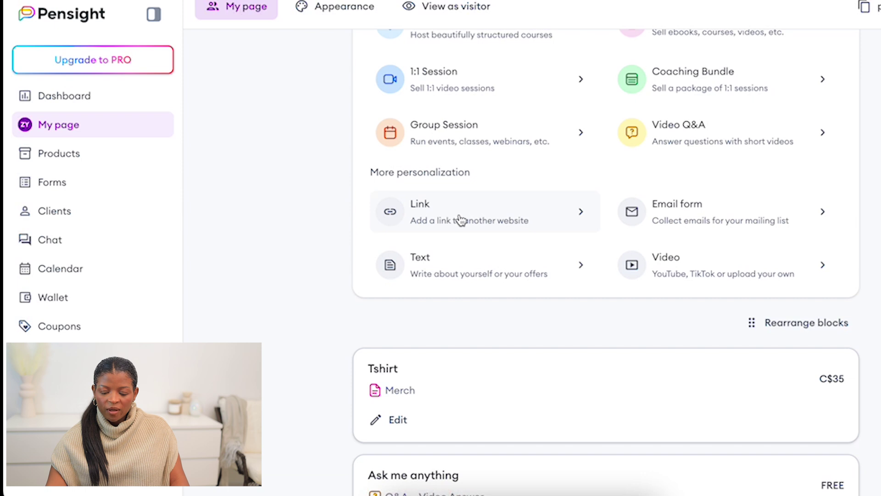
left_click(511, 227)
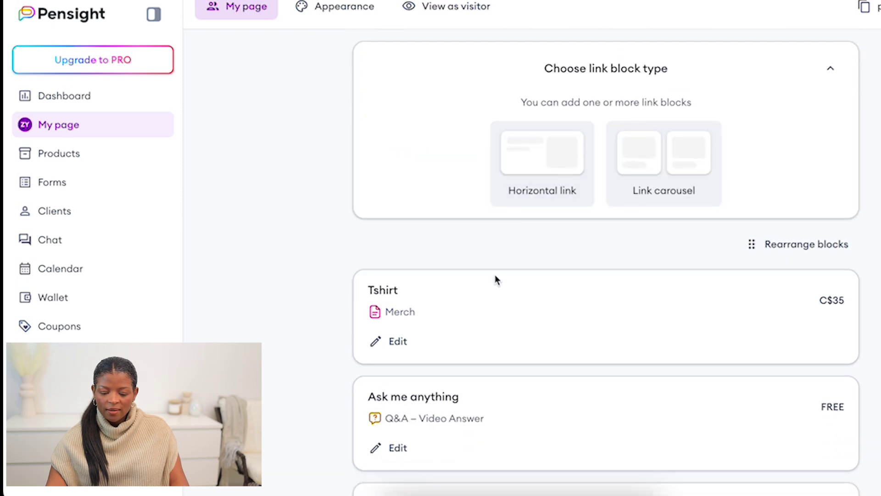
scroll(561, 231, "up", 3)
scroll(562, 234, "up", 1)
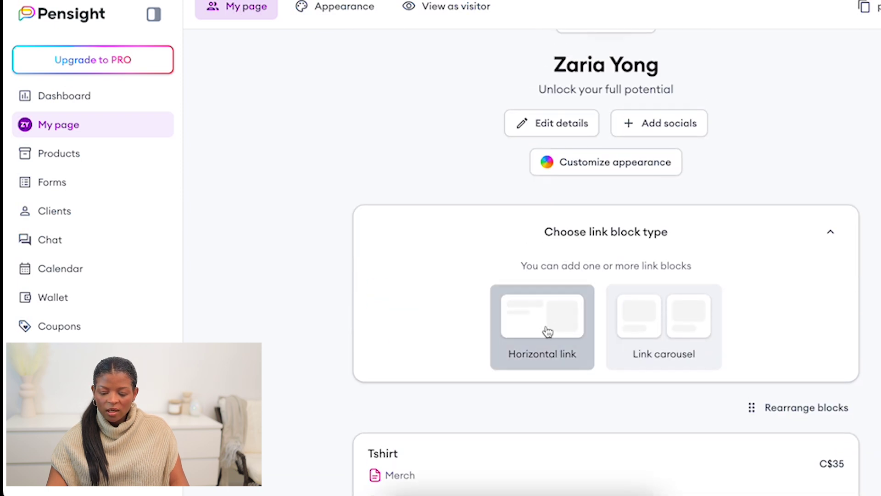
left_click(547, 310)
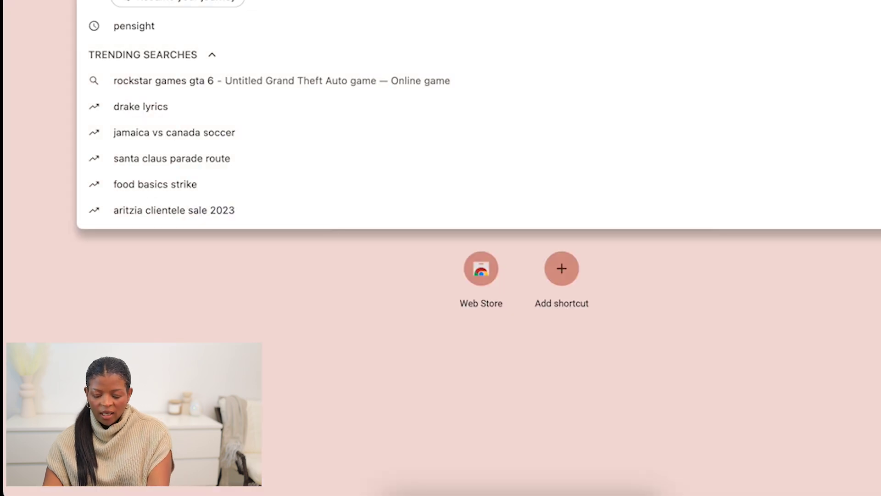
type("youtube")
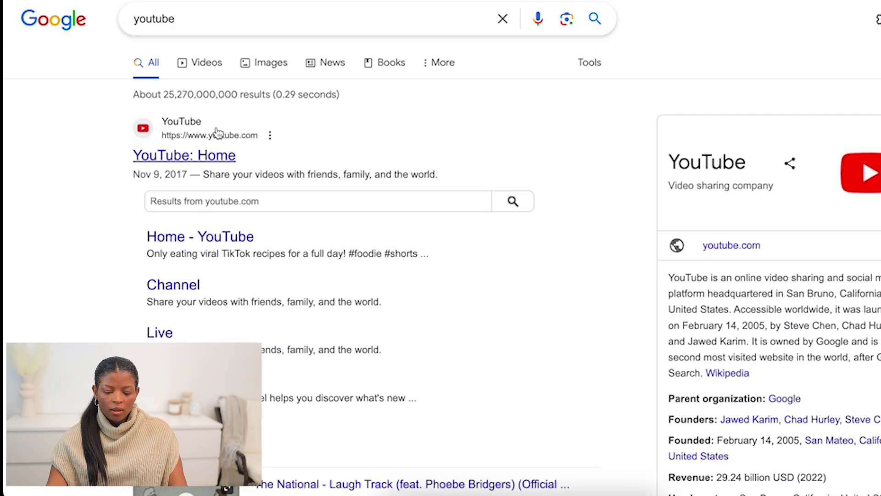
Copy the share link of the advice video from your YouTube channel
left_click(188, 160)
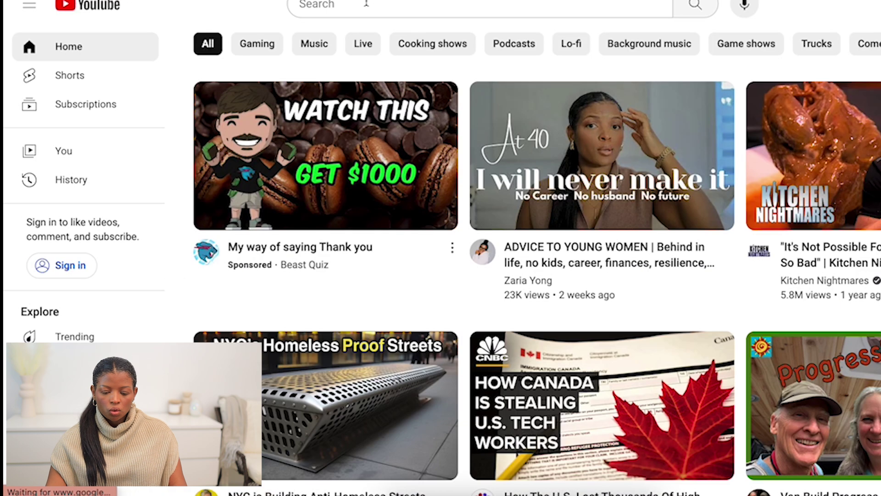
left_click(420, 271)
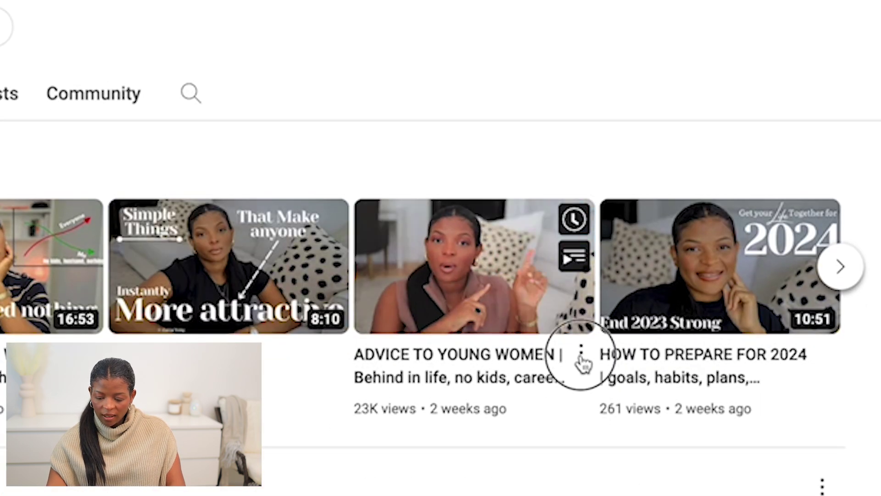
left_click(581, 357)
left_click(630, 452)
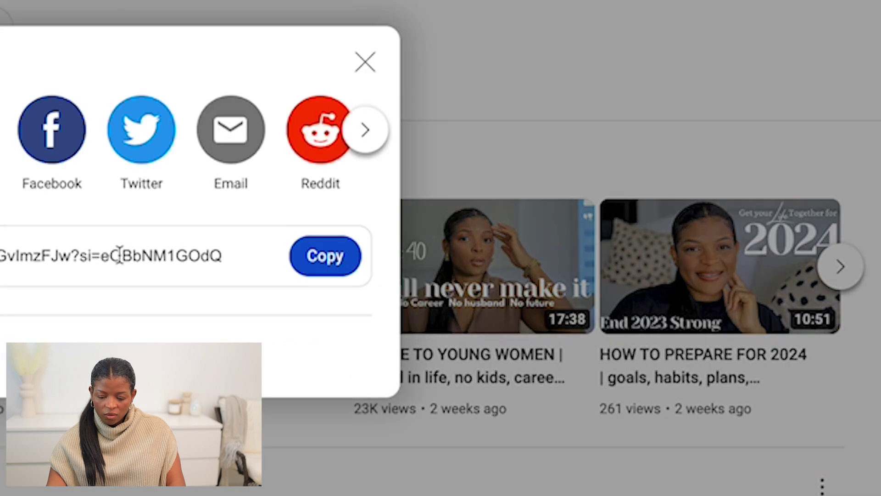
left_click(350, 257)
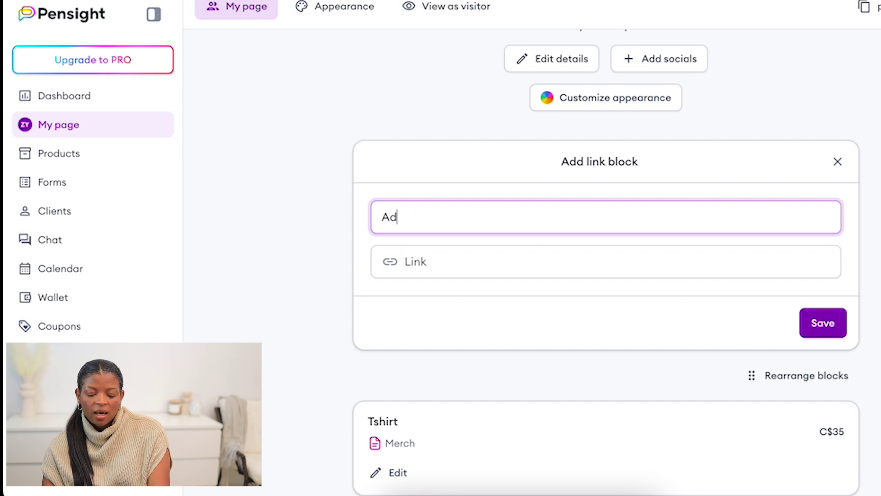
Finish the 'Advice to women' link block with the pasted YouTube URL and save it
type("men")
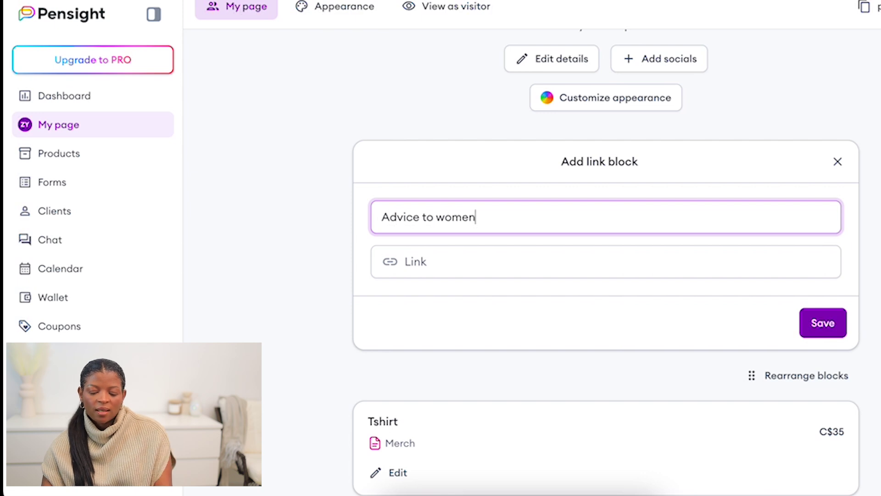
left_click(495, 262)
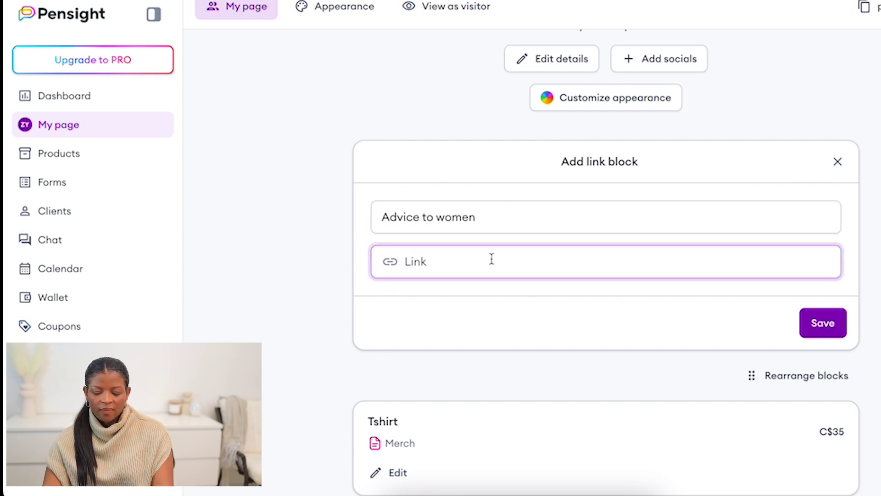
type("https://youtu.be/htOGvlmzFJw?si=eOBbNM1GOdQMkSO8")
left_click(826, 324)
Turn on Show button for the link block and save it
scroll(525, 235, "down", 5)
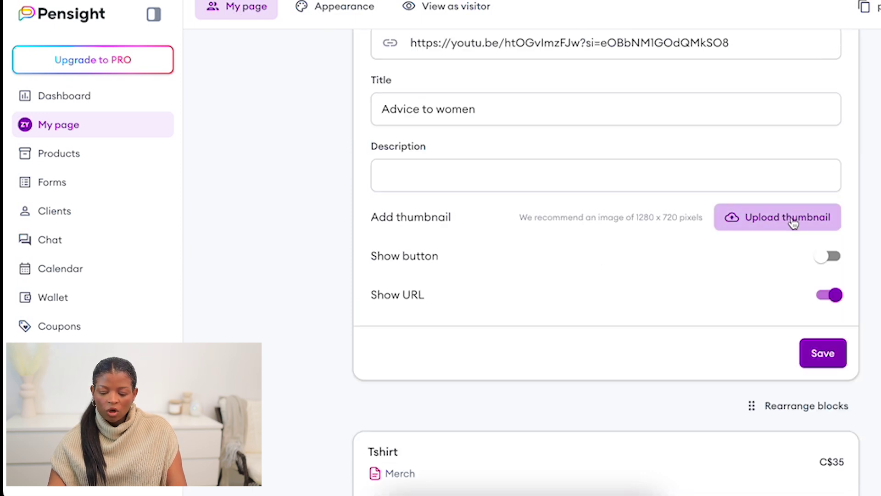
left_click(830, 257)
scroll(689, 303, "down", 3)
left_click(822, 321)
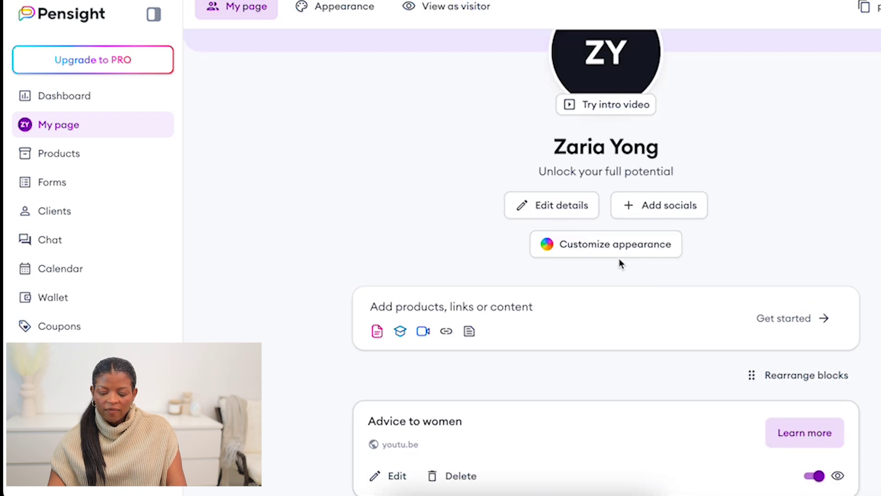
Add a Video block using the pasted YouTube video link
left_click(651, 317)
left_click(716, 356)
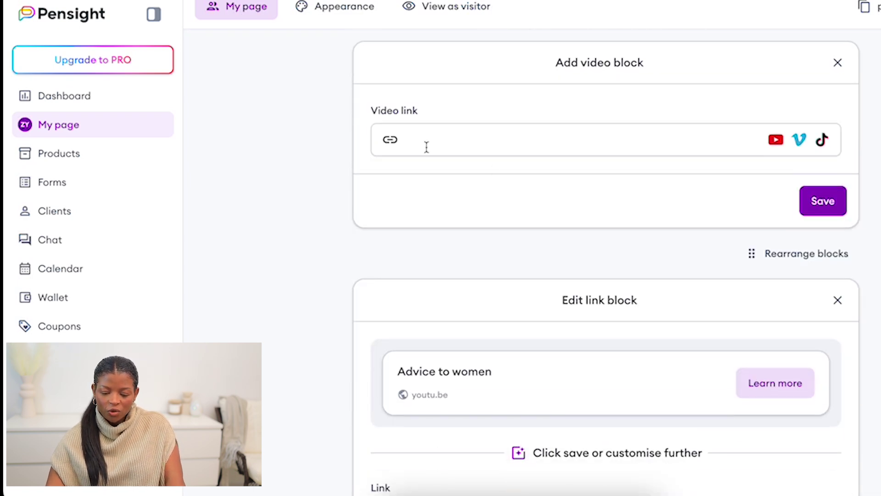
left_click(458, 131)
type("https://youtu.be/htOGvlmzfJw?si=eOBbNMIGOdQMkSO8")
left_click(818, 202)
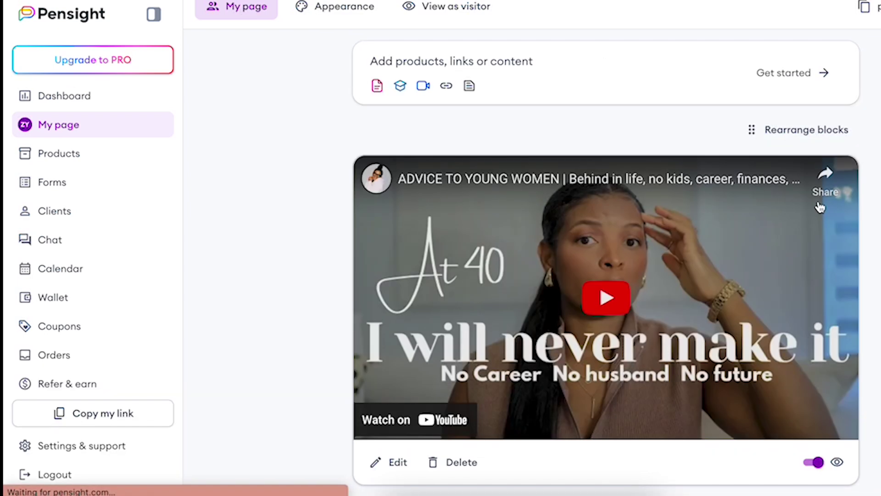
scroll(815, 212, "down", 2)
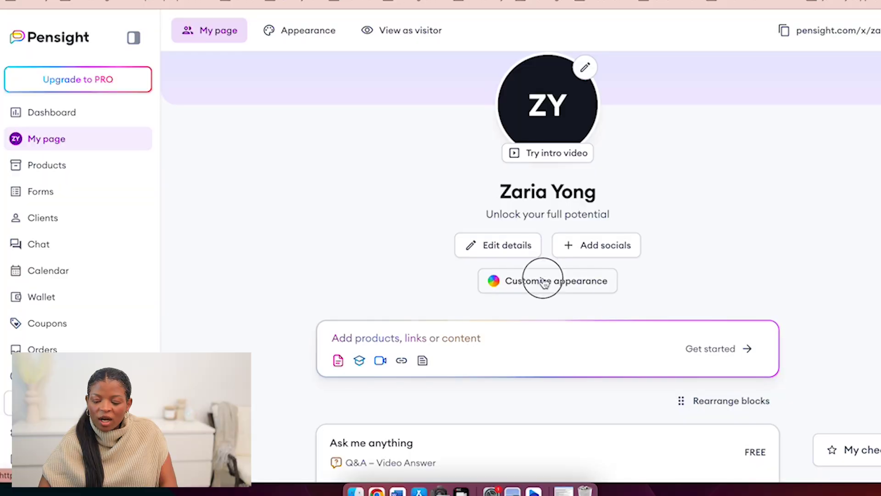
Preview the Dark, Enchanted Lilac, Peach Punch, Citrus Squeeze, Banana Breeze, Blueish and Apricot Sorbet templates
left_click(544, 278)
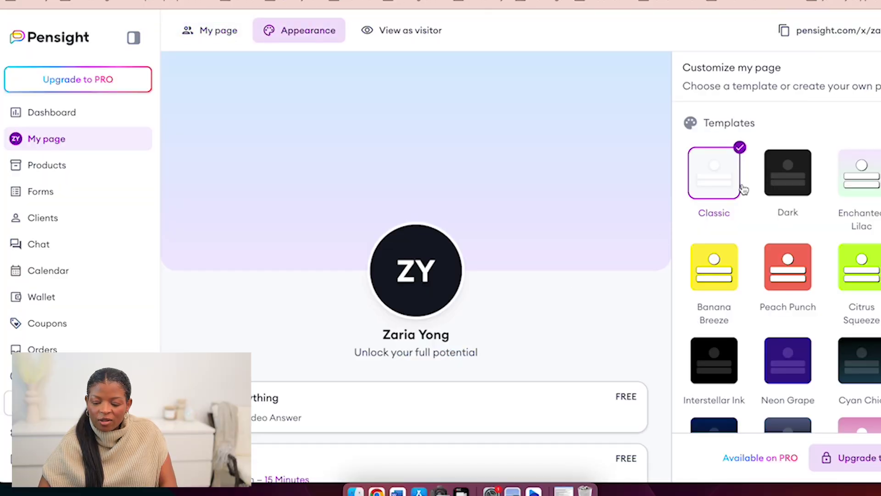
left_click(796, 178)
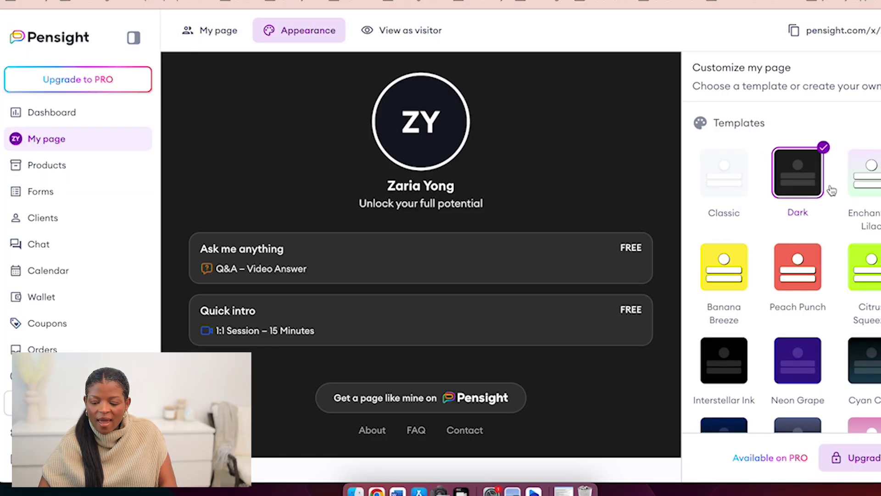
left_click(866, 173)
left_click(798, 266)
left_click(869, 267)
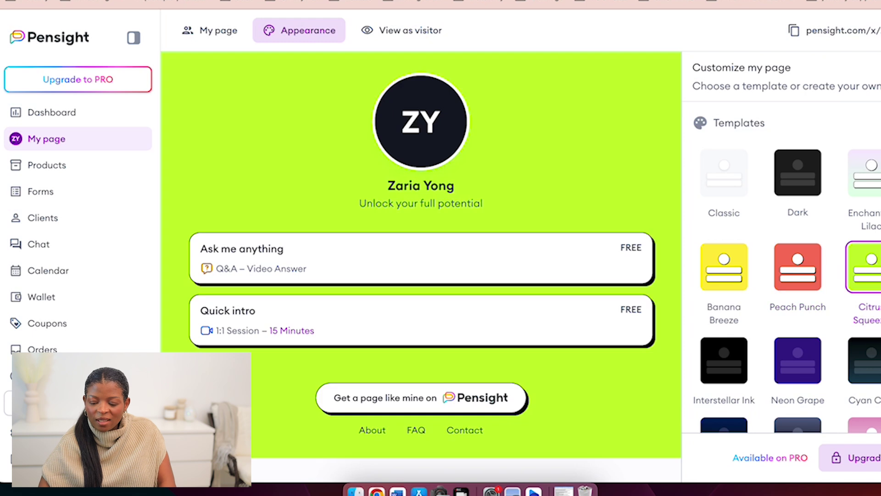
left_click(705, 265)
scroll(734, 229, "down", 7)
left_click(723, 204)
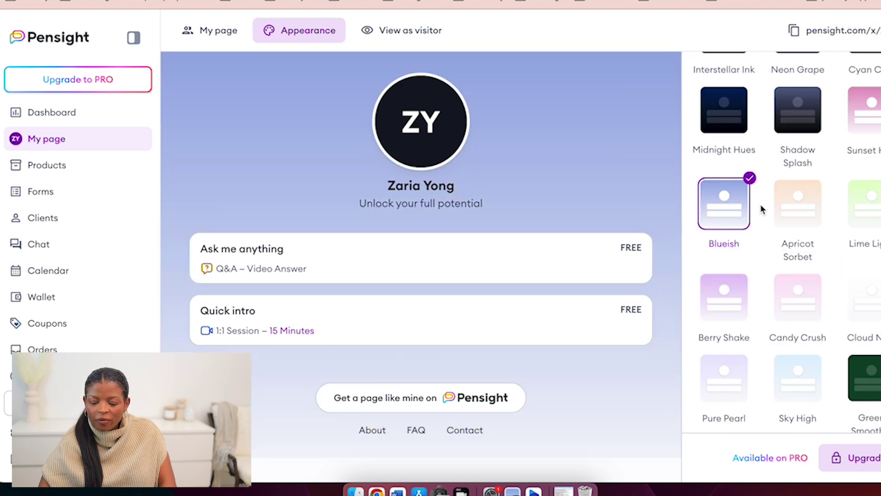
left_click(785, 210)
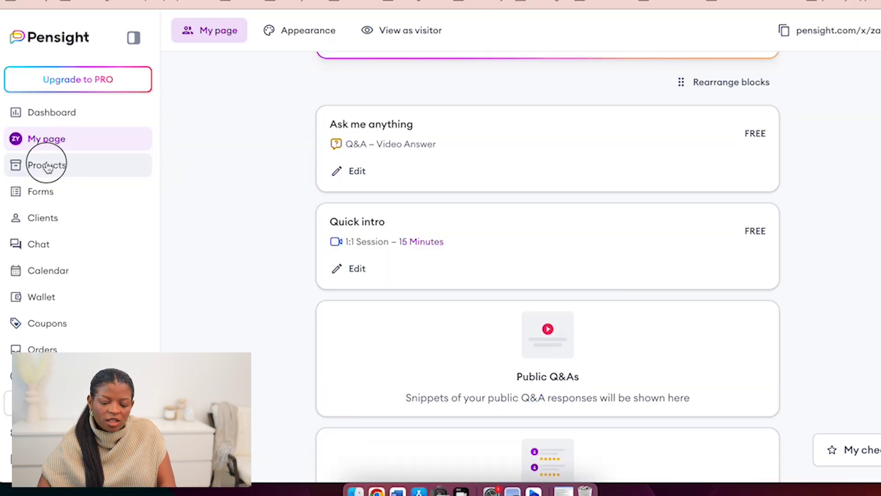
From Products, start a new product and browse the product-type options
left_click(53, 163)
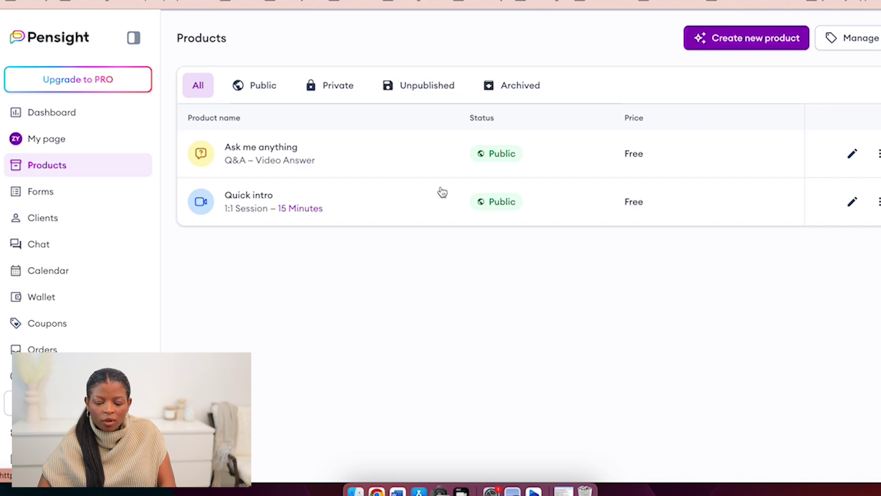
left_click(748, 45)
scroll(571, 114, "down", 3)
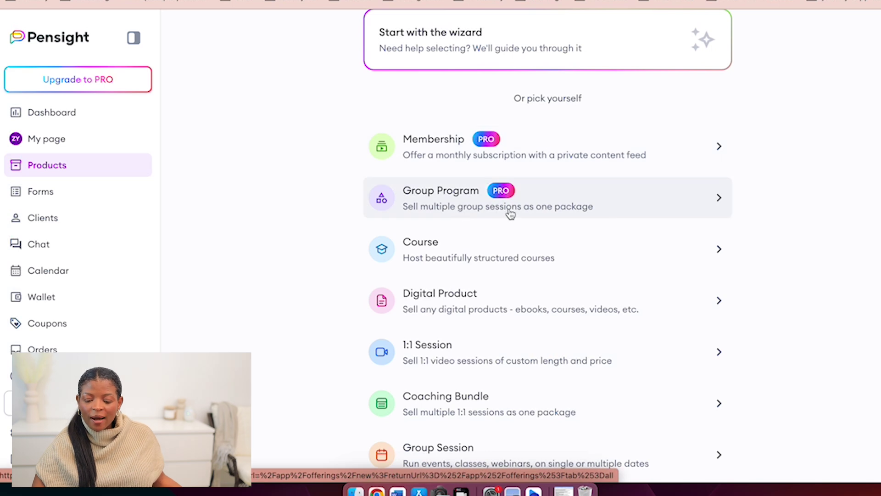
scroll(512, 212, "down", 1)
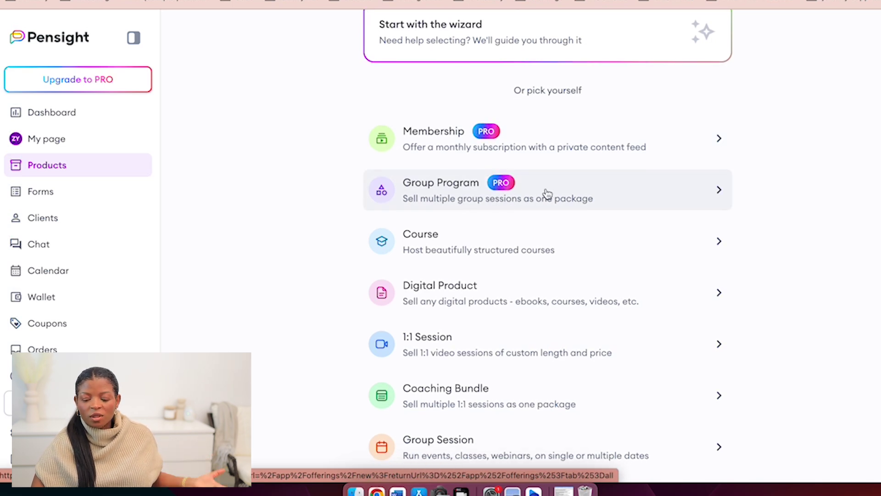
scroll(597, 193, "down", 1)
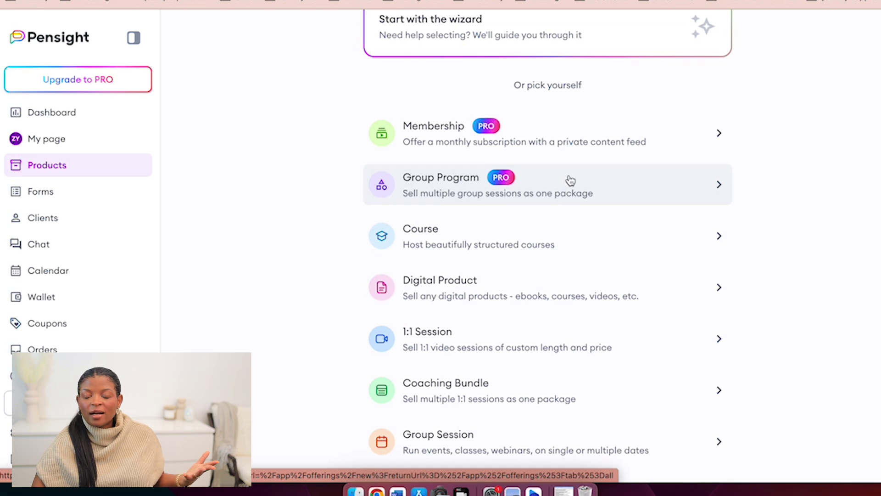
scroll(567, 183, "down", 2)
scroll(569, 183, "down", 3)
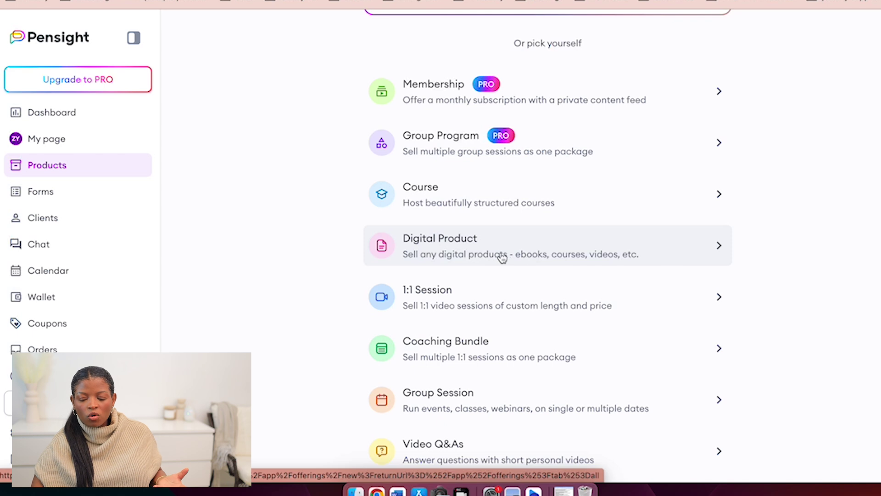
Create a Digital Product titled Tshirt with product type Merch
left_click(476, 248)
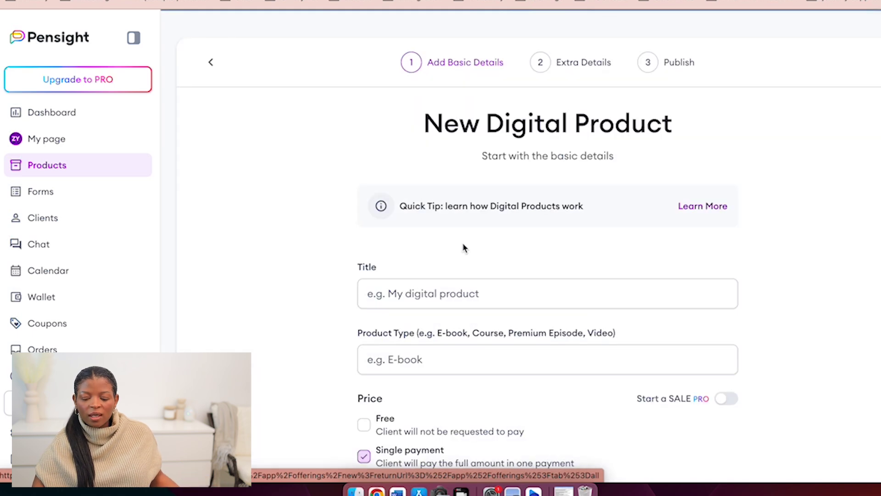
scroll(476, 247, "down", 1)
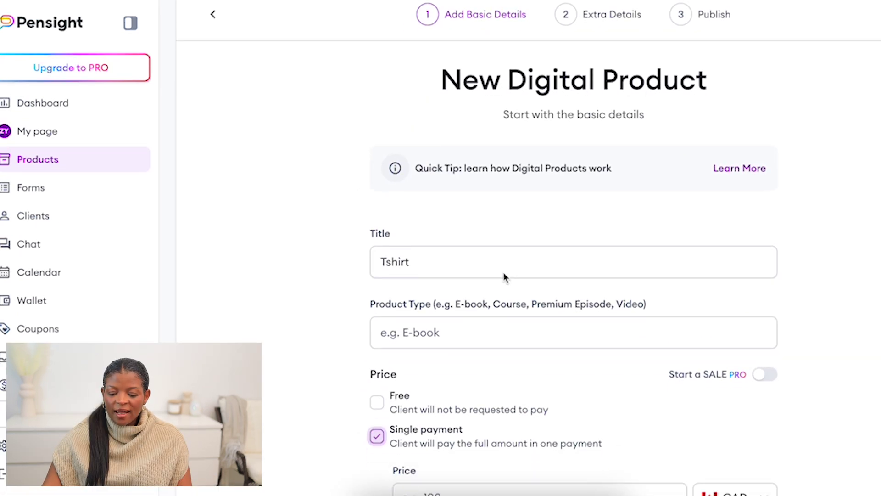
scroll(504, 276, "down", 1)
left_click(437, 230)
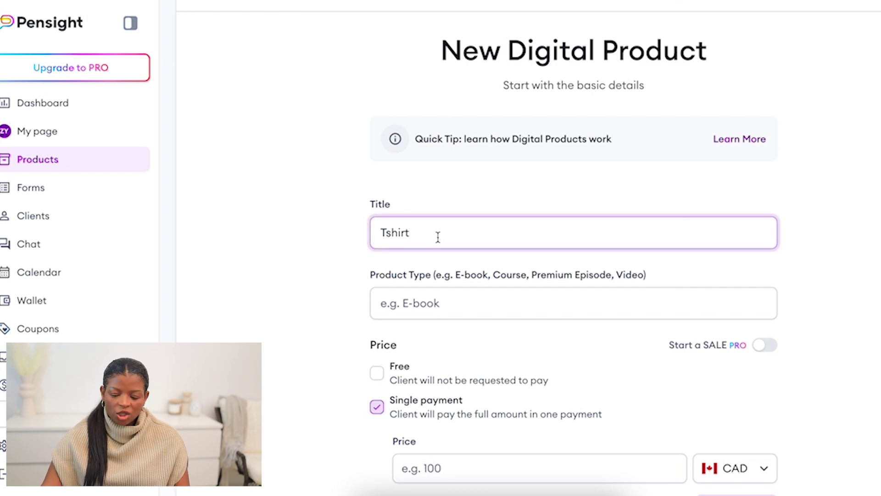
left_click(454, 302)
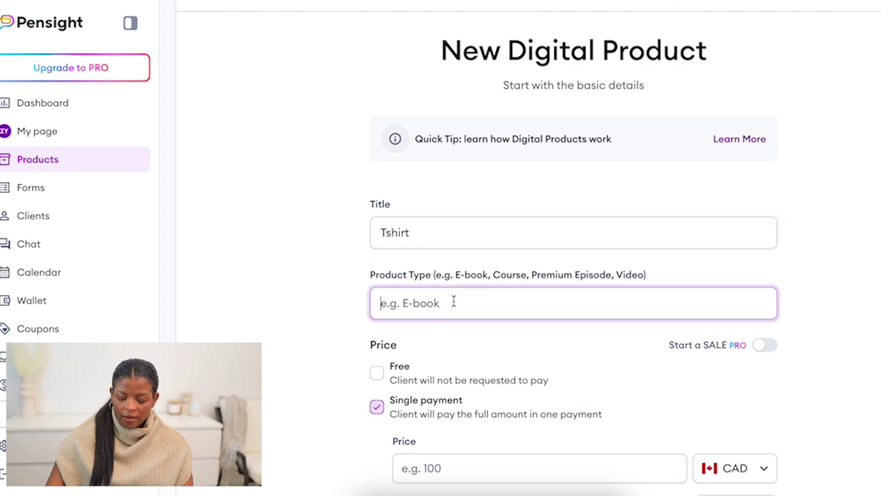
type("C")
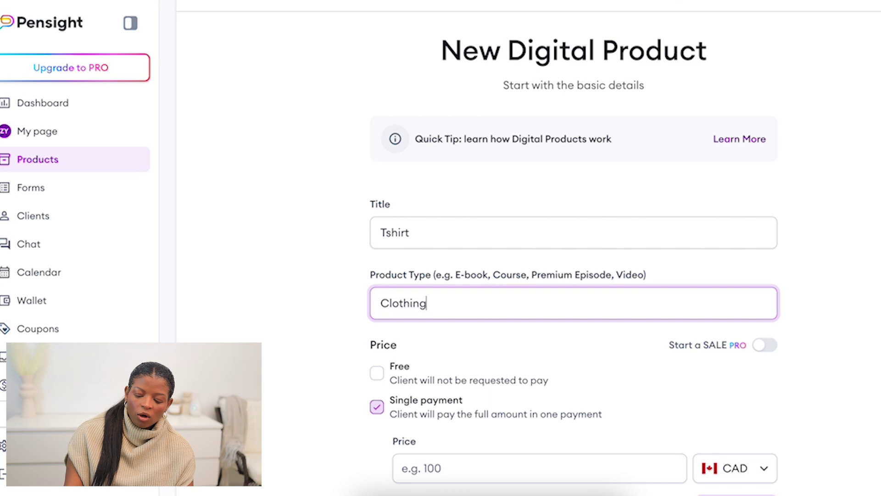
type("loth")
key("BackSpace")
key("BackSpace")
key("BackSpace")
key("BackSpace")
key("BackSpace")
type("Merch")
Set a single-payment price of 35 CAD
scroll(434, 257, "down", 5)
left_click(473, 266)
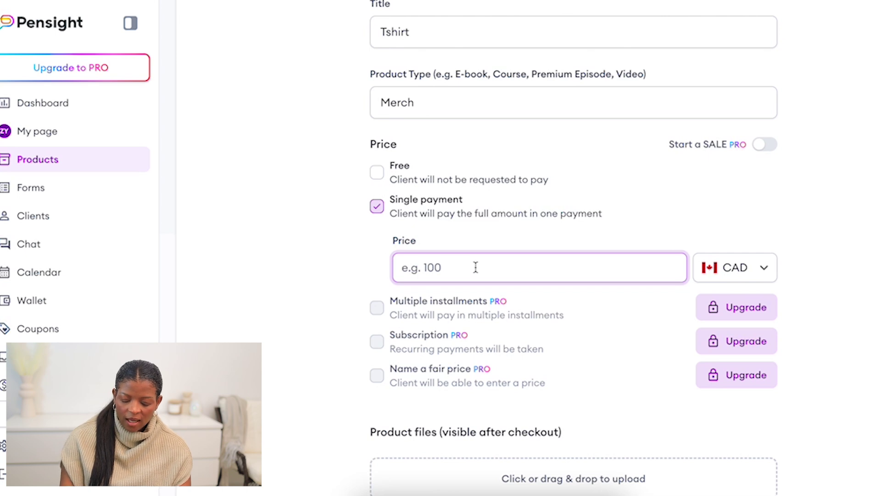
type("35")
left_click(834, 232)
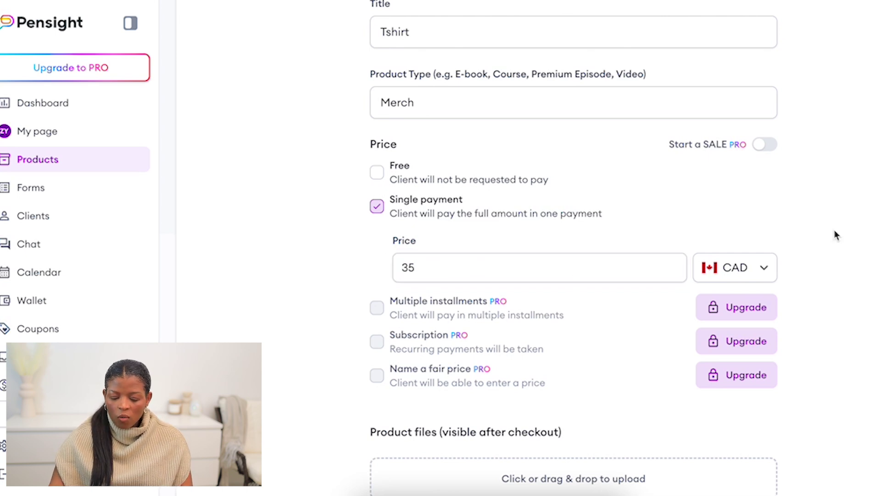
scroll(608, 307, "down", 5)
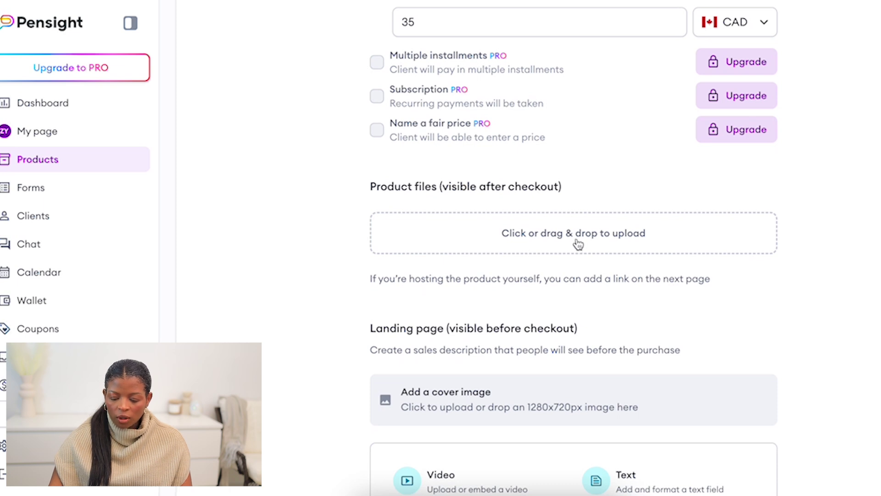
scroll(551, 294, "down", 5)
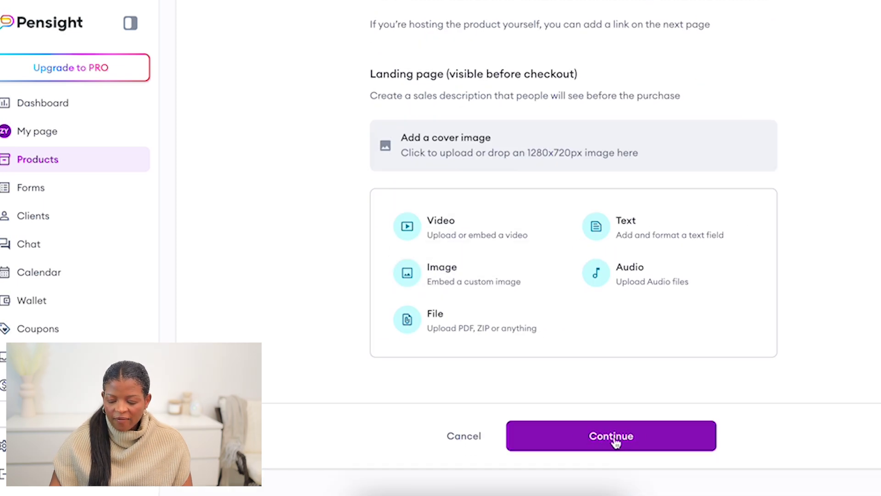
Add the post-purchase message 'Thanks for the purchase' for buyers
left_click(597, 438)
left_click(555, 163)
scroll(569, 175, "up", 2)
type("tH")
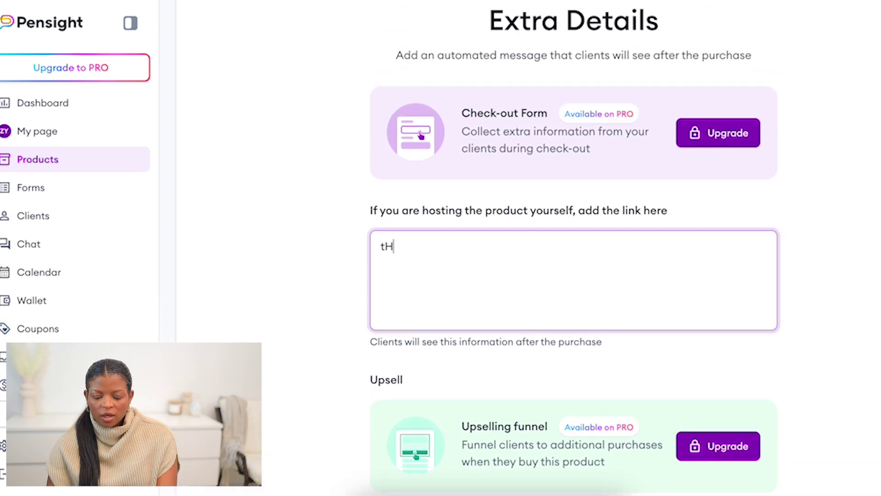
key("BackSpace")
key("BackSpace")
key("BackSpace")
type("hanks for the purchase")
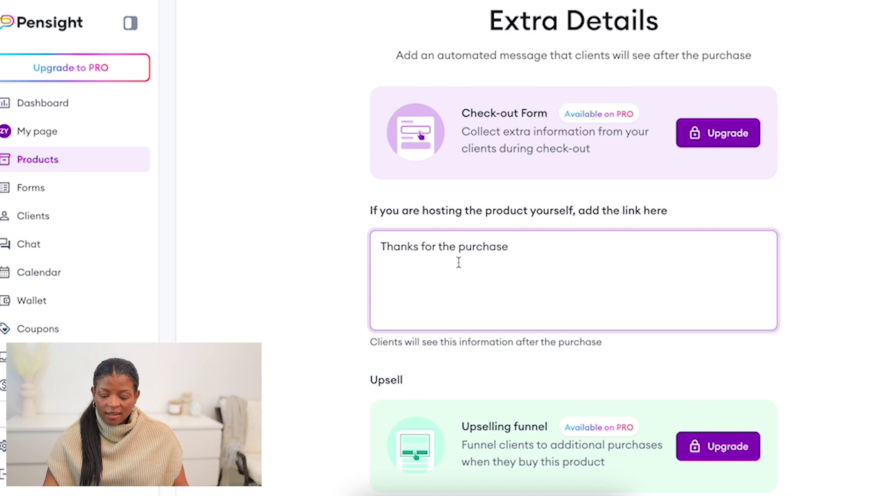
scroll(503, 280, "down", 2)
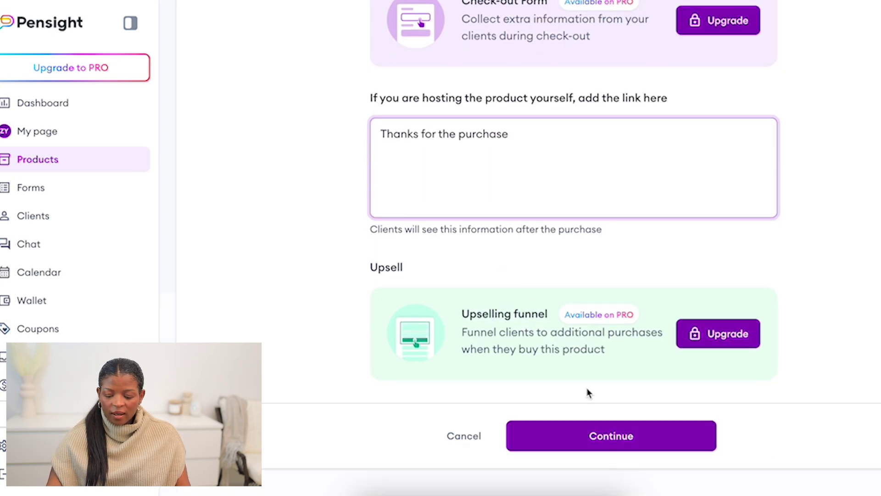
Publish the Tshirt product with Public visibility
left_click(610, 449)
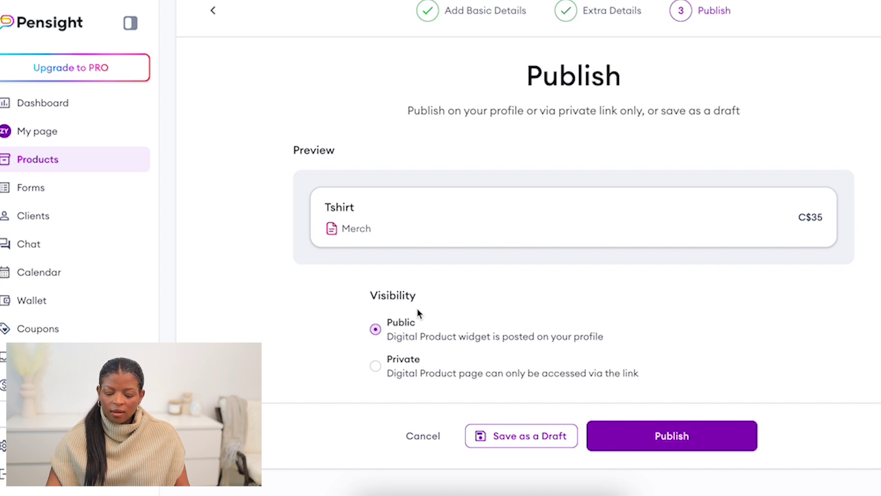
left_click(406, 360)
left_click(438, 334)
left_click(620, 445)
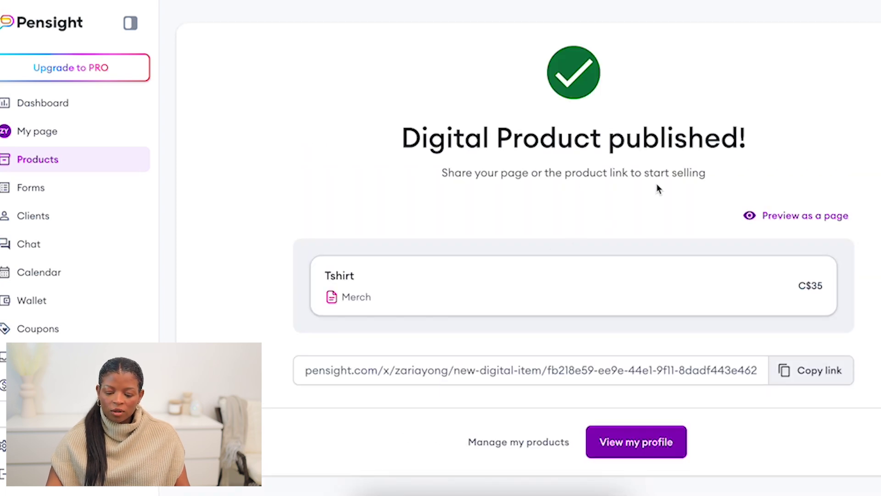
View the profile as a visitor and scroll through the published Tshirt listing
scroll(620, 276, "down", 1)
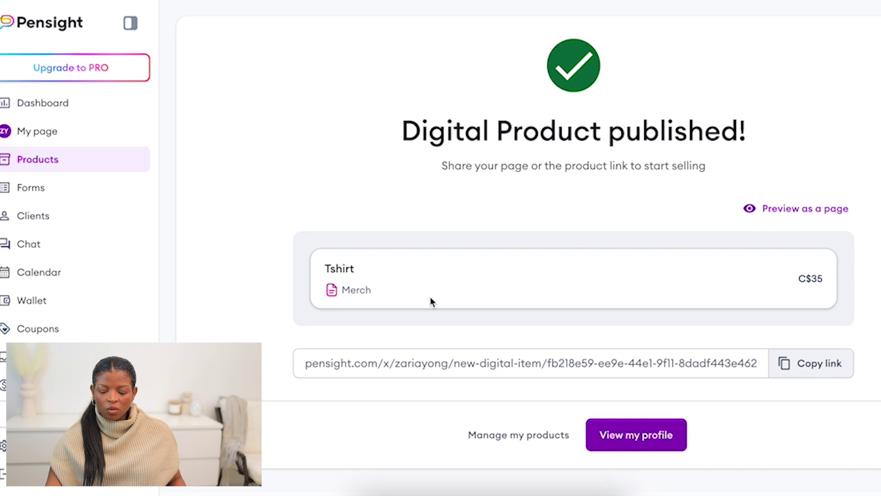
left_click(636, 435)
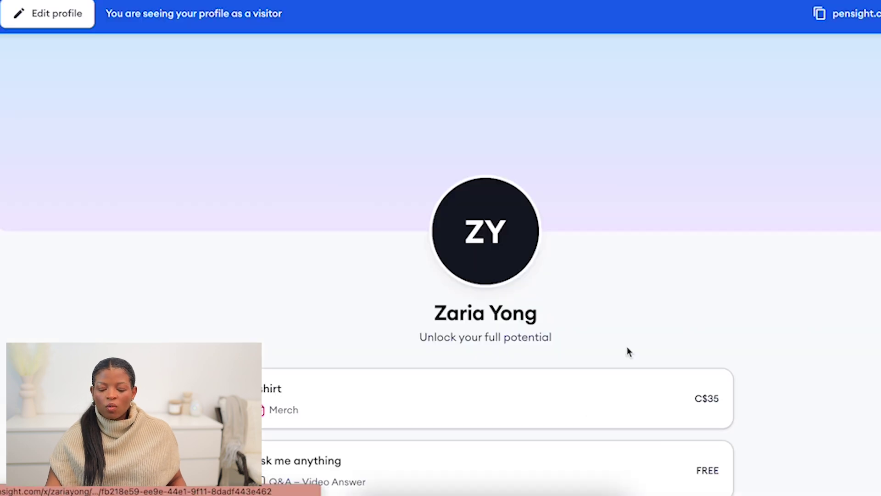
scroll(613, 257, "down", 4)
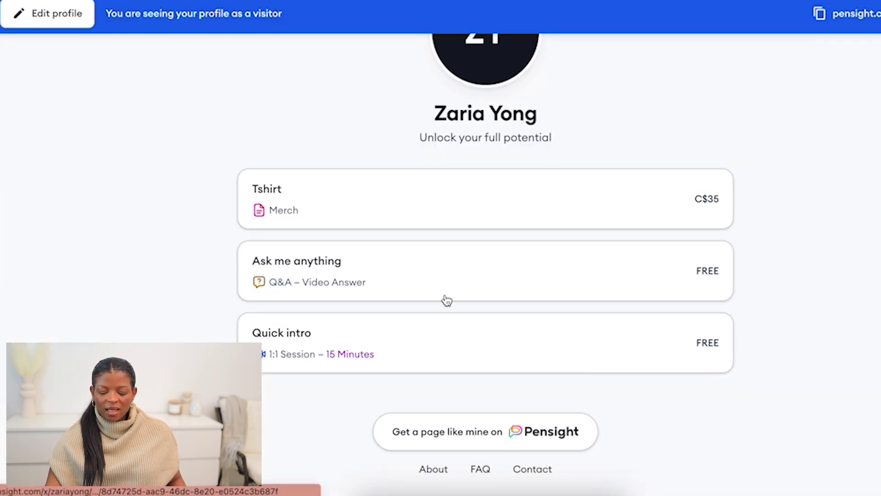
scroll(478, 295, "up", 2)
scroll(478, 295, "down", 2)
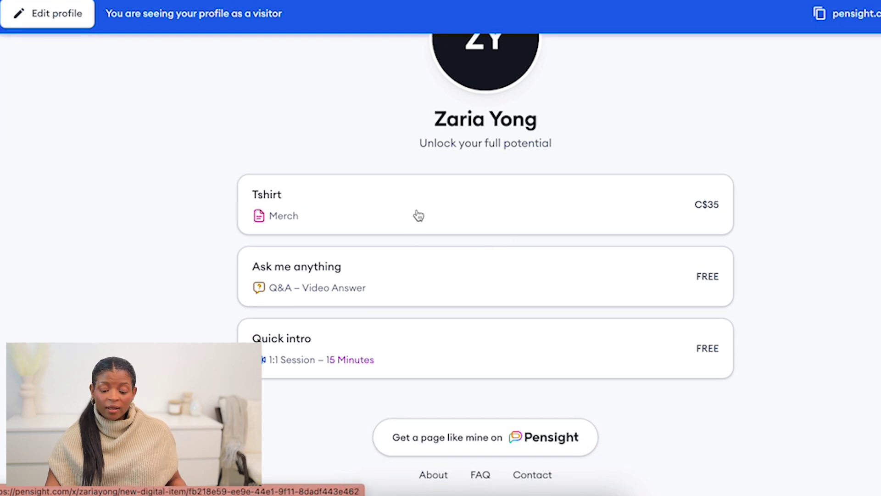
scroll(496, 246, "up", 4)
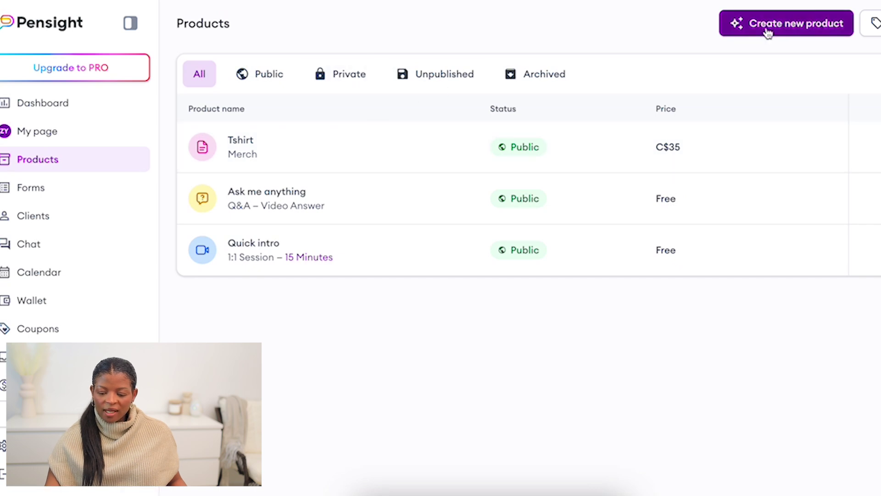
Start a new Course product and look over its title and price fields
left_click(787, 23)
scroll(491, 266, "down", 3)
left_click(487, 255)
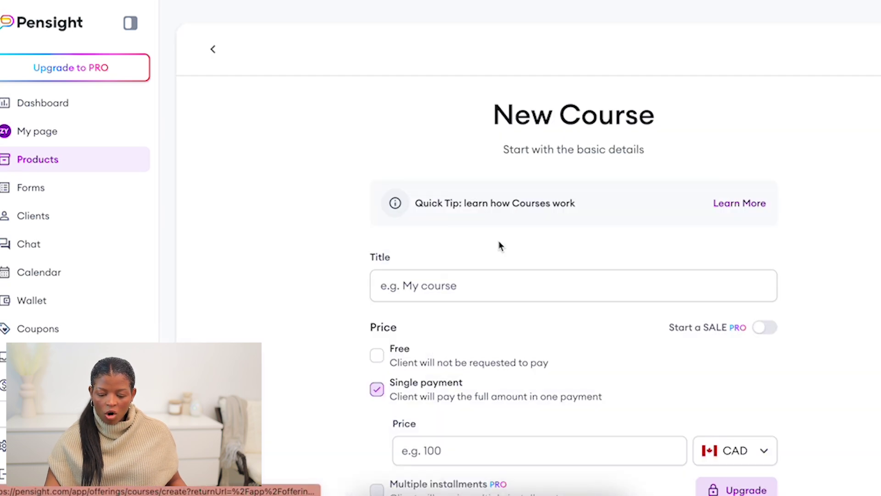
scroll(464, 275, "down", 4)
left_click(446, 120)
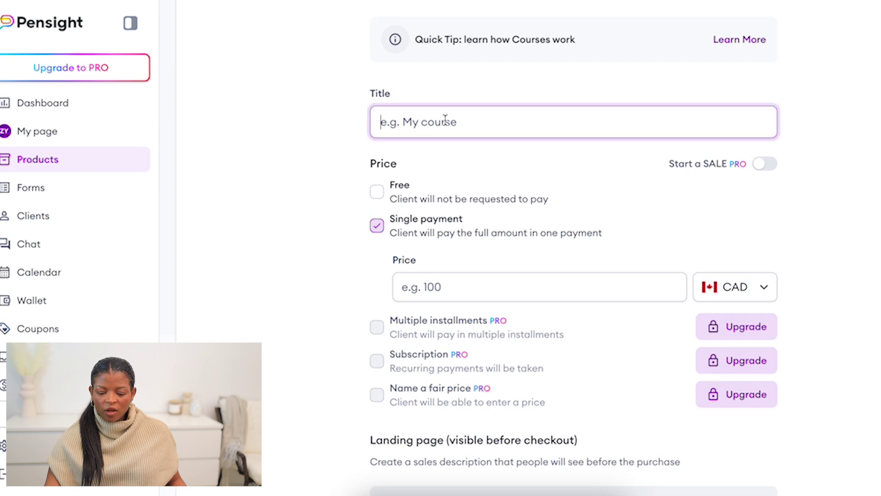
left_click(441, 288)
scroll(500, 291, "down", 8)
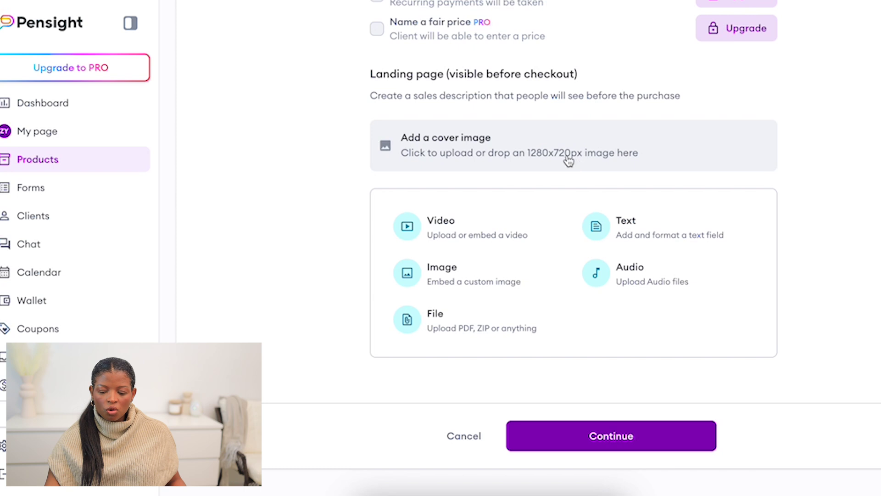
scroll(571, 161, "up", 8)
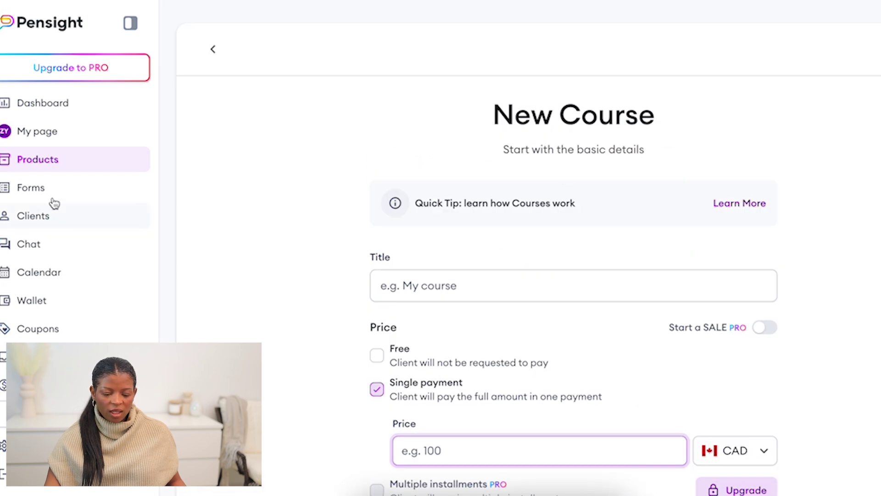
Browse the Forms and chat areas, opening and closing the Notes panel
left_click(36, 188)
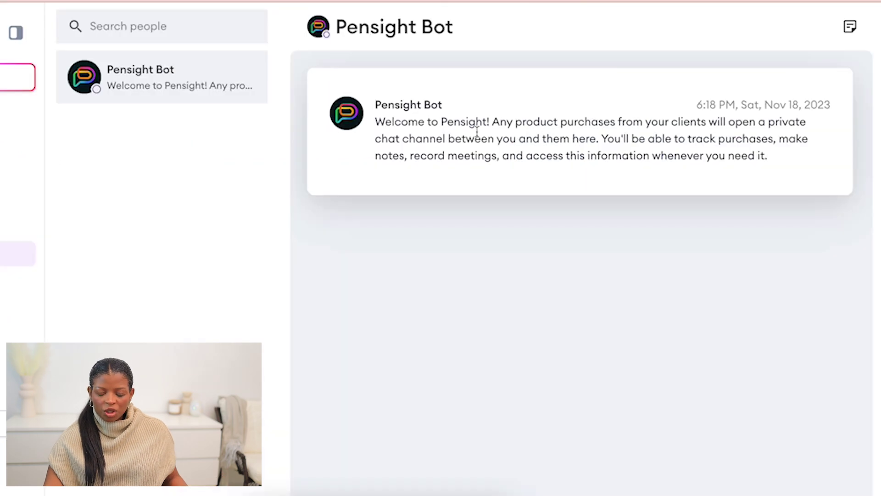
left_click(850, 26)
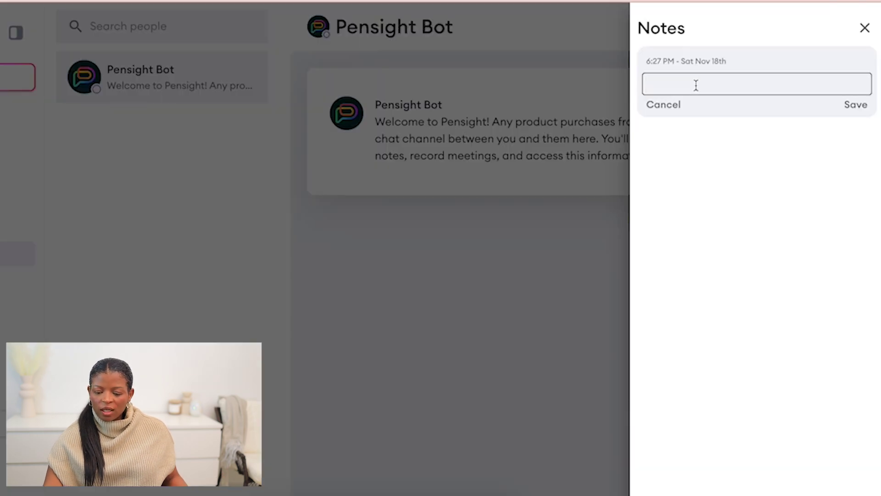
left_click(536, 165)
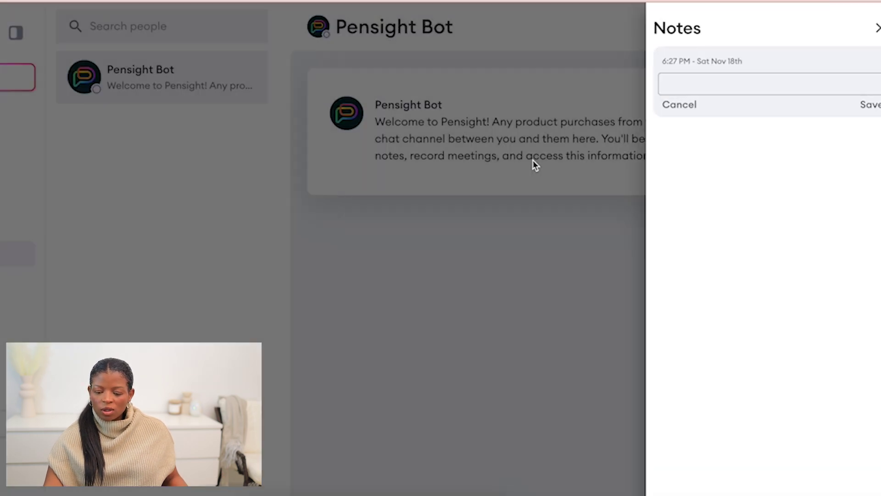
left_click_drag(419, 121, 596, 161)
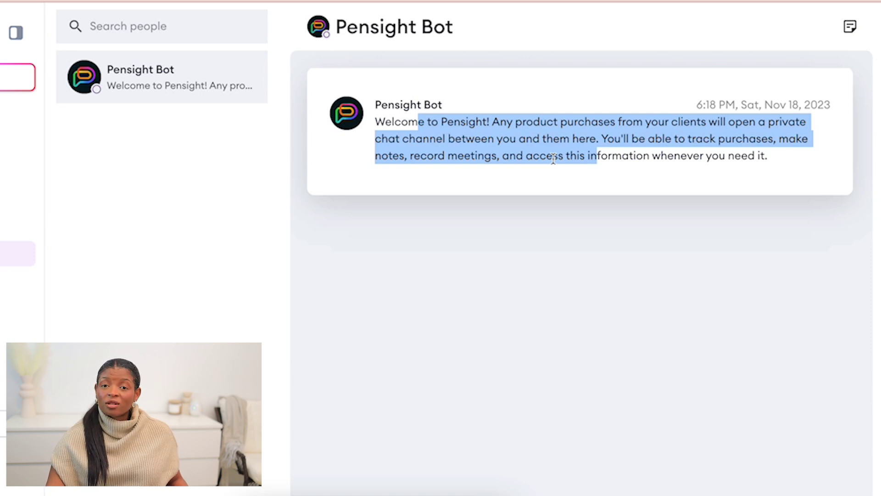
left_click(155, 196)
Check the Calendar's current and next week, then edit the 9:00am–6:00pm weekday availability
left_click(33, 275)
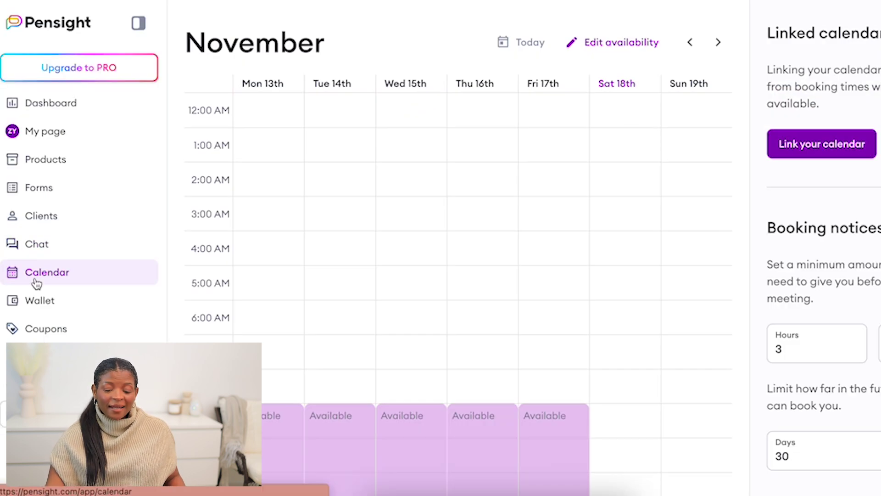
scroll(515, 198, "down", 2)
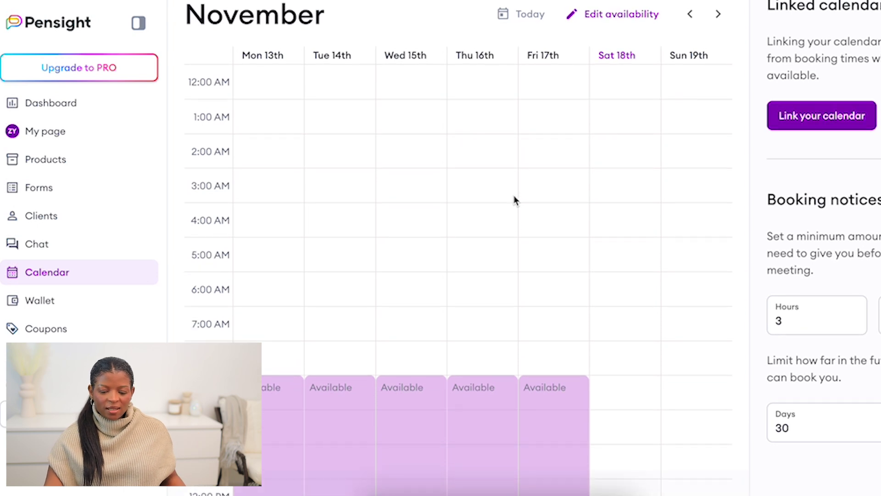
scroll(515, 184, "down", 1)
scroll(459, 294, "down", 3)
scroll(559, 301, "up", 5)
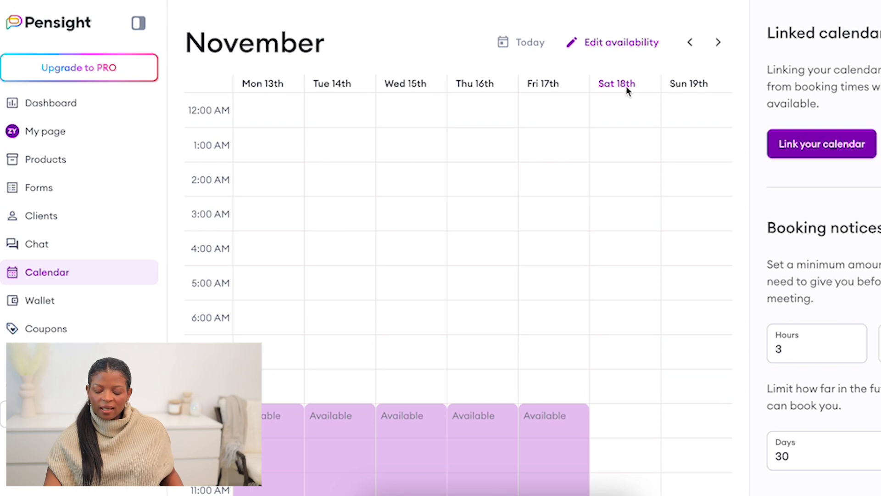
left_click(719, 45)
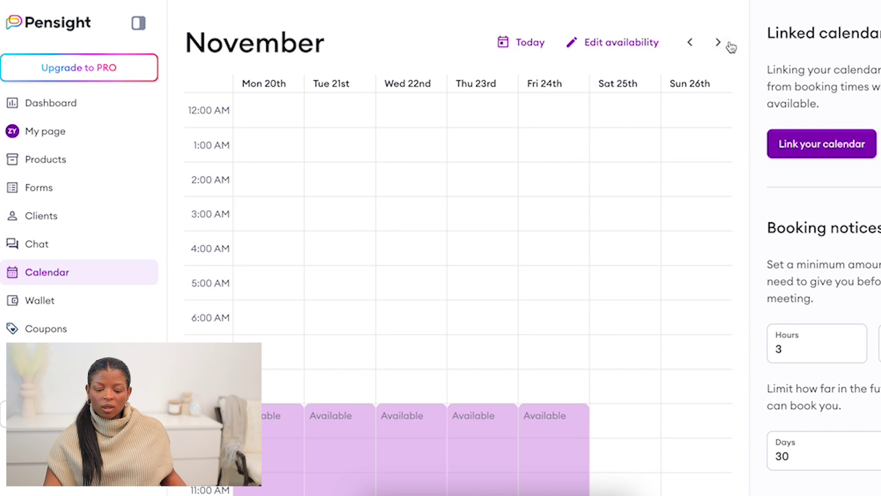
scroll(466, 230, "down", 7)
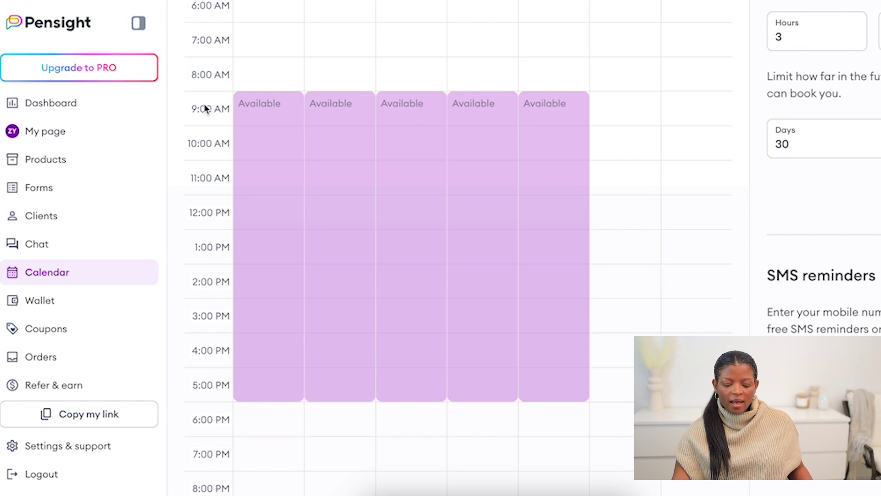
scroll(220, 391, "up", 9)
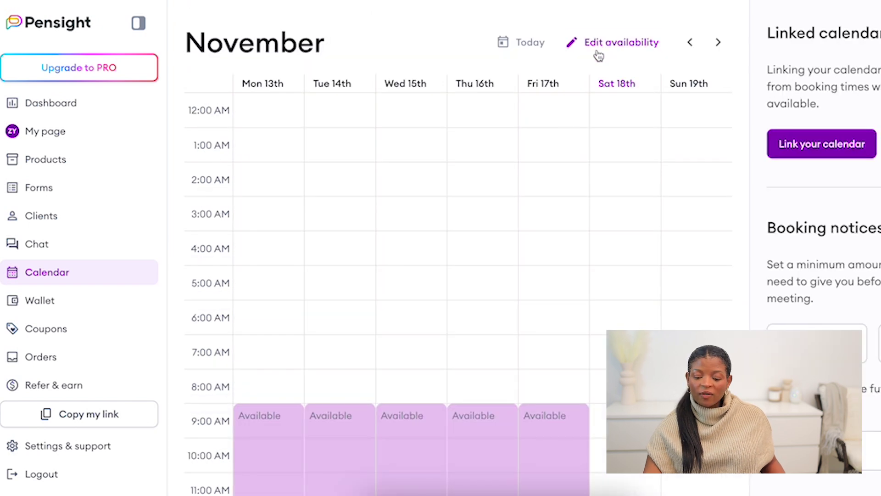
left_click(600, 46)
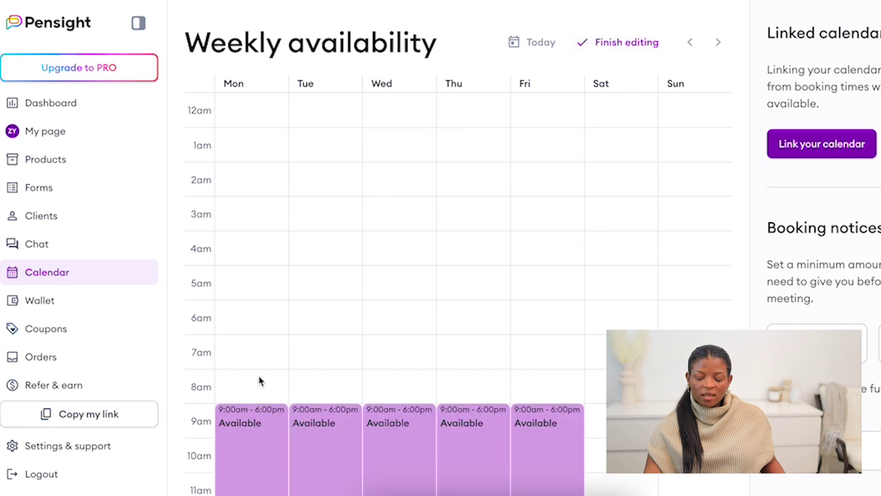
Change Tuesday's availability to 8:00am–4:15pm
scroll(403, 300, "down", 6)
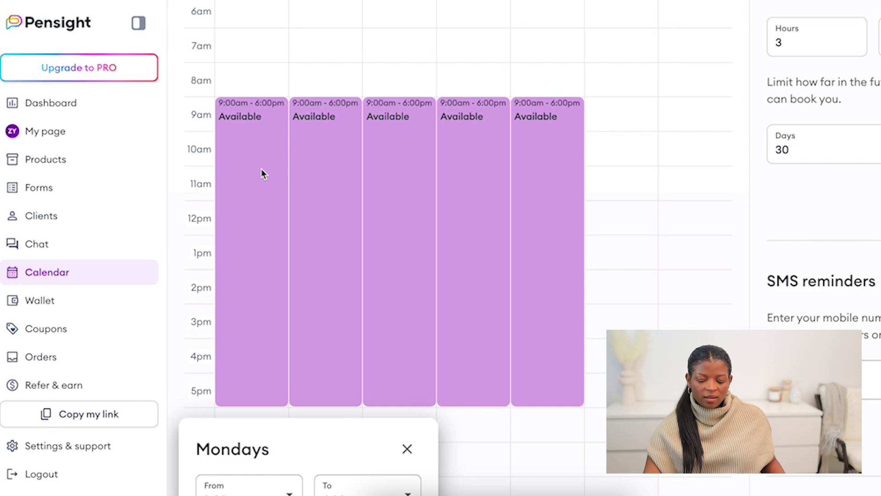
scroll(283, 336, "down", 5)
left_click(326, 71)
left_click(325, 76)
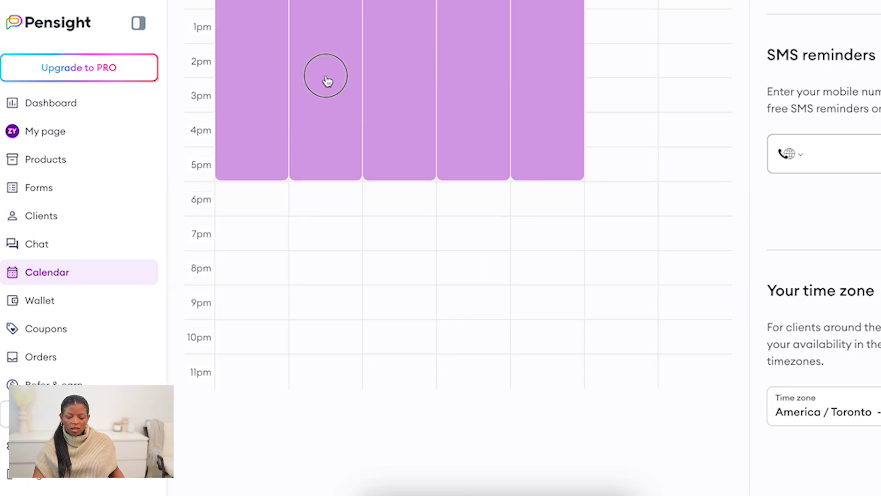
left_click(284, 276)
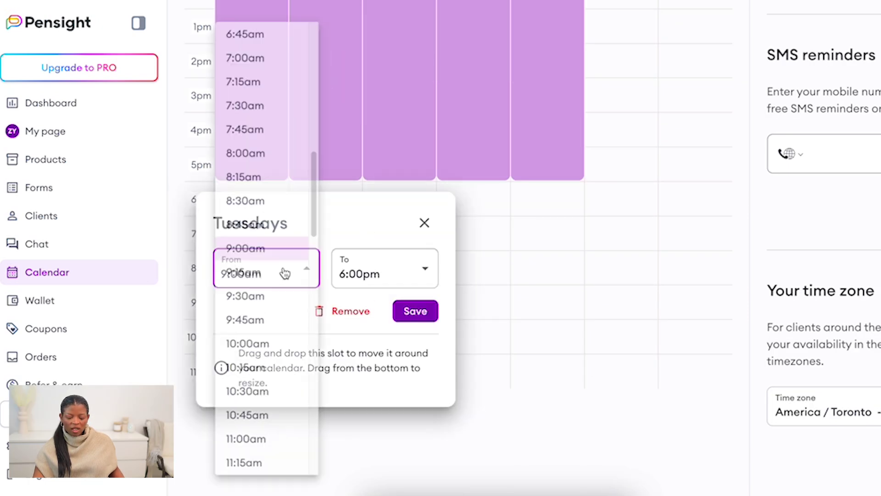
left_click(270, 146)
left_click(377, 271)
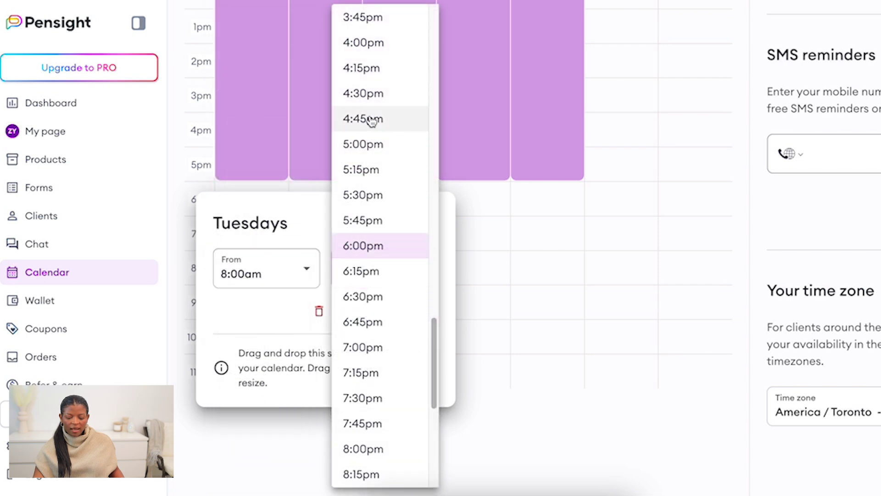
left_click(374, 92)
left_click(415, 311)
Change Wednesday's availability to 2:00pm–4:30pm
scroll(425, 294, "up", 5)
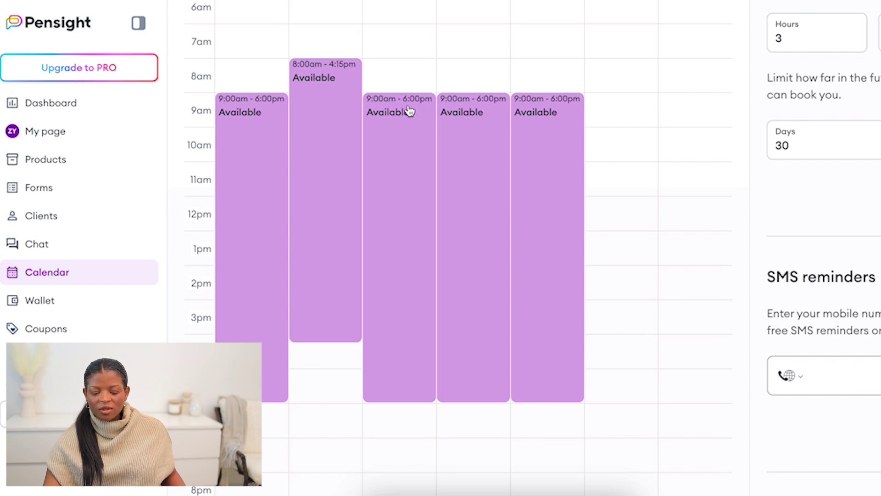
left_click(415, 162)
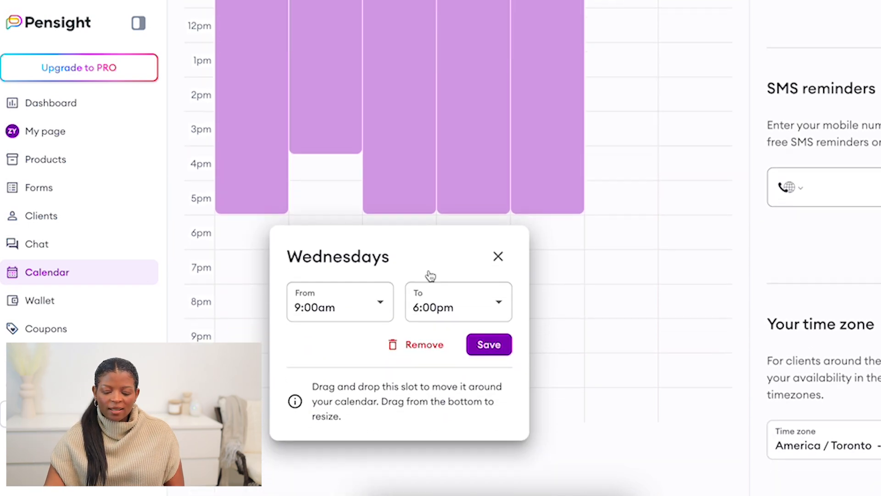
left_click(368, 306)
scroll(328, 356, "down", 20)
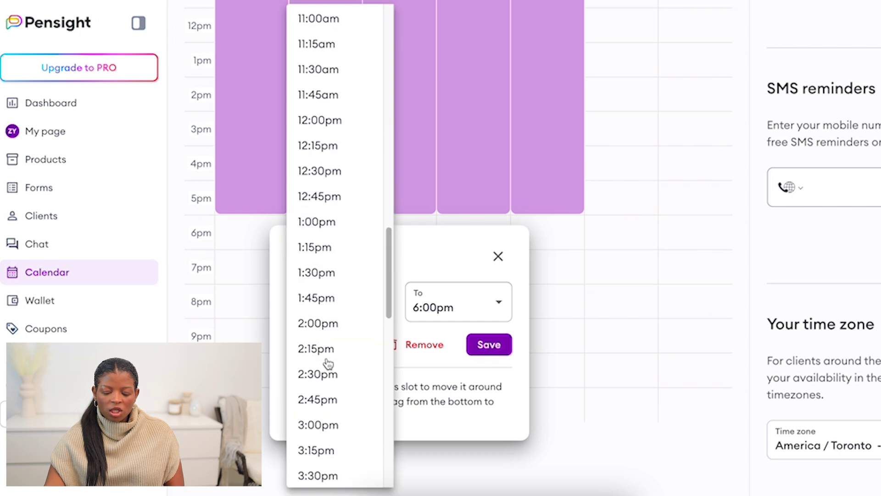
left_click(452, 305)
left_click(452, 307)
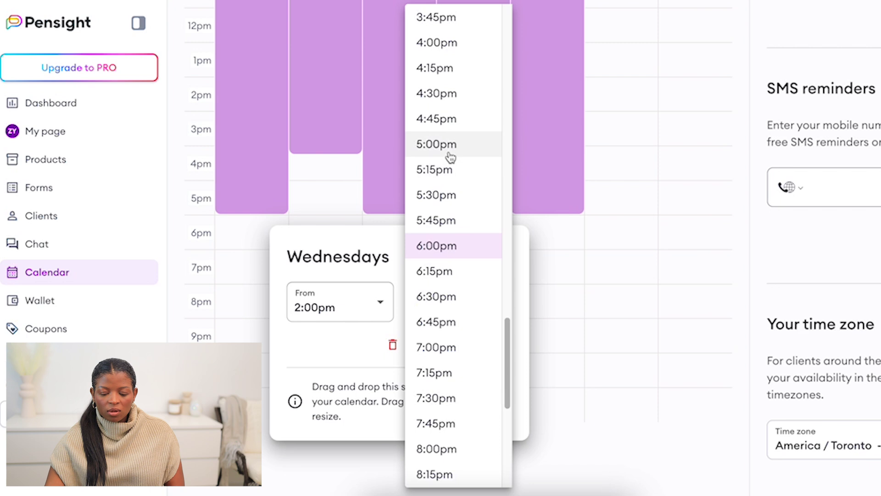
left_click(446, 101)
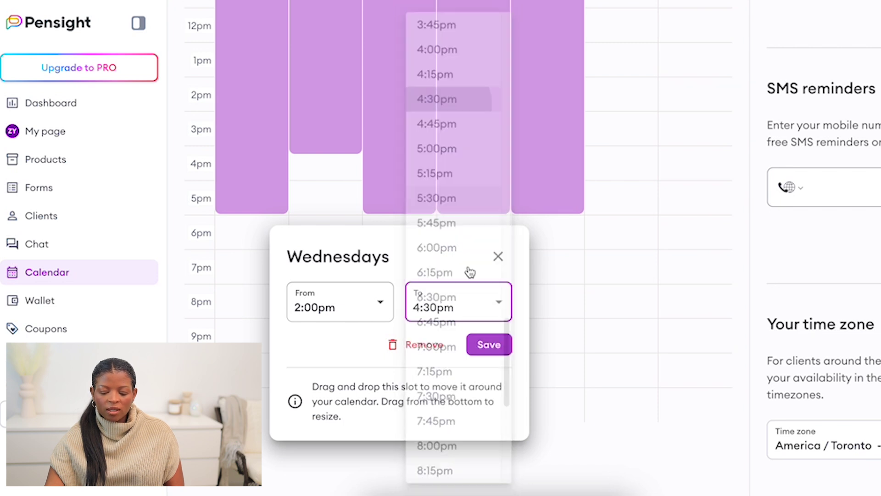
left_click(490, 345)
Save the weekly availability changes and go to the Wallet earnings page
left_click(856, 443)
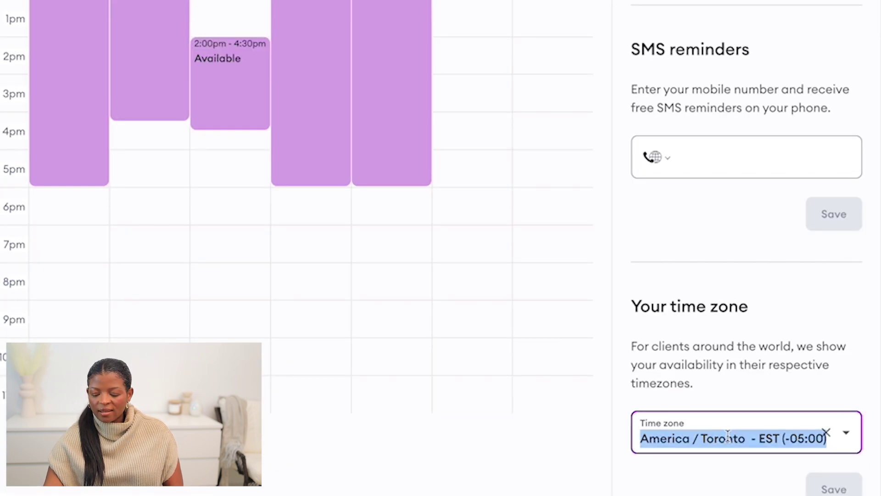
left_click(728, 436)
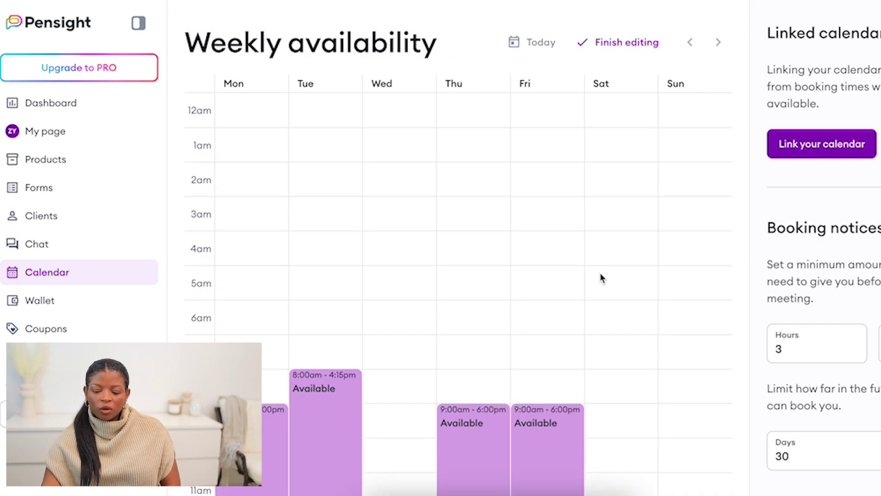
left_click(638, 56)
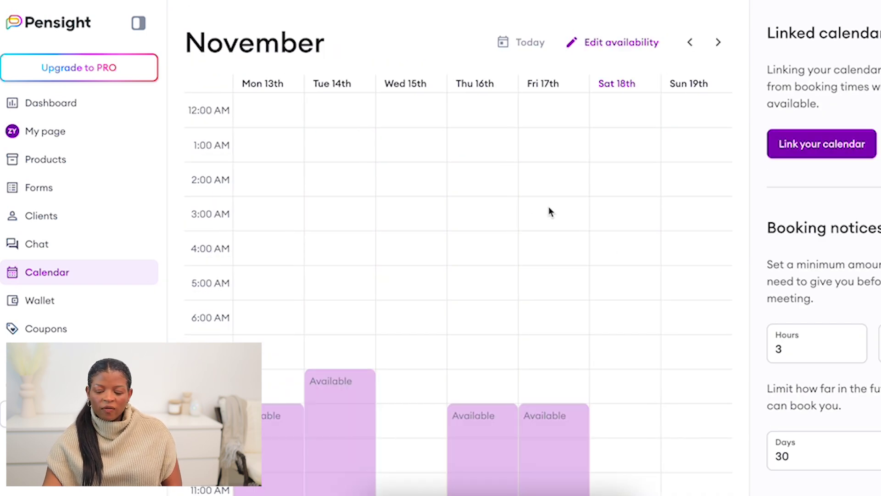
scroll(546, 222, "down", 10)
scroll(492, 183, "up", 4)
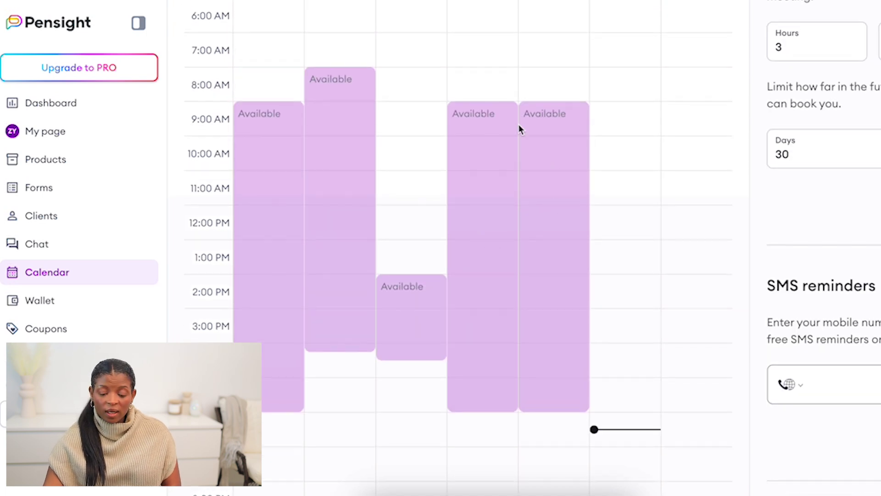
scroll(519, 127, "up", 6)
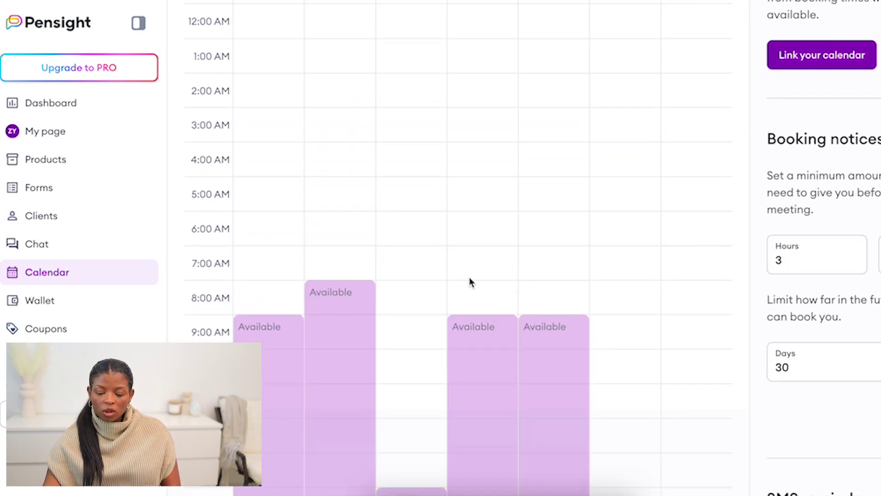
left_click(39, 299)
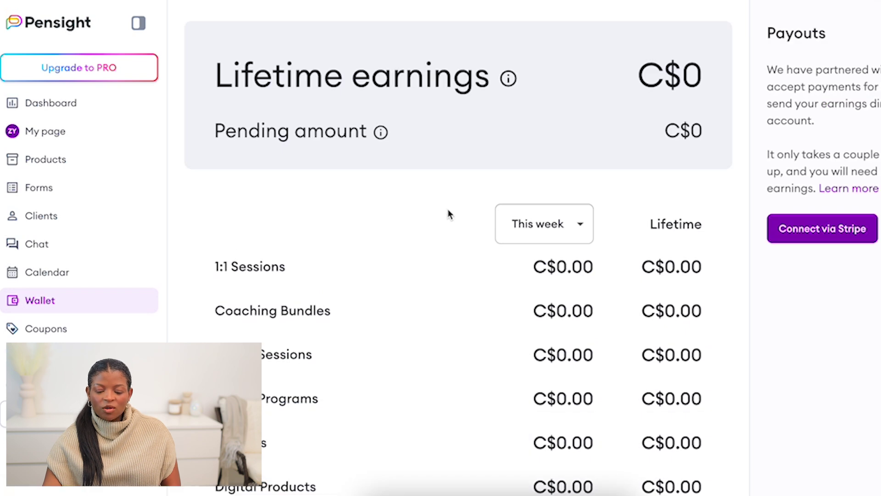
Review This week's C$0.00 Wallet earnings breakdown, then go to Coupons
scroll(452, 269, "down", 7)
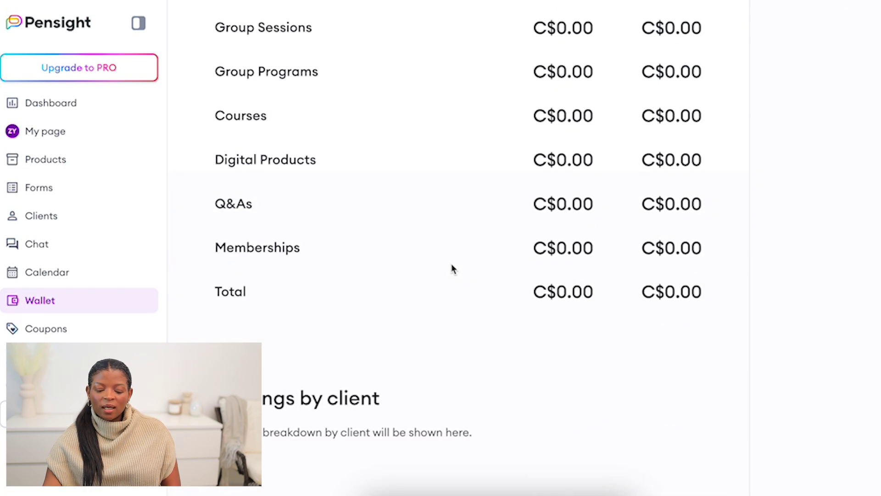
scroll(453, 268, "up", 7)
left_click(535, 227)
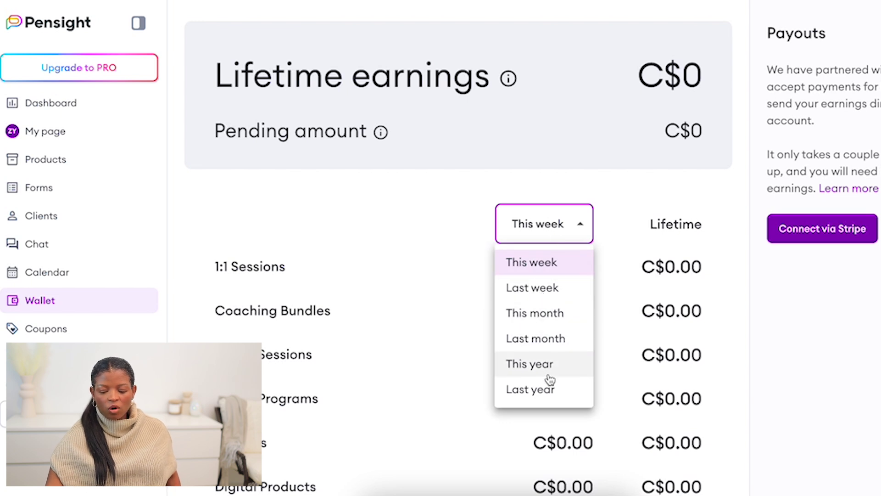
left_click(490, 354)
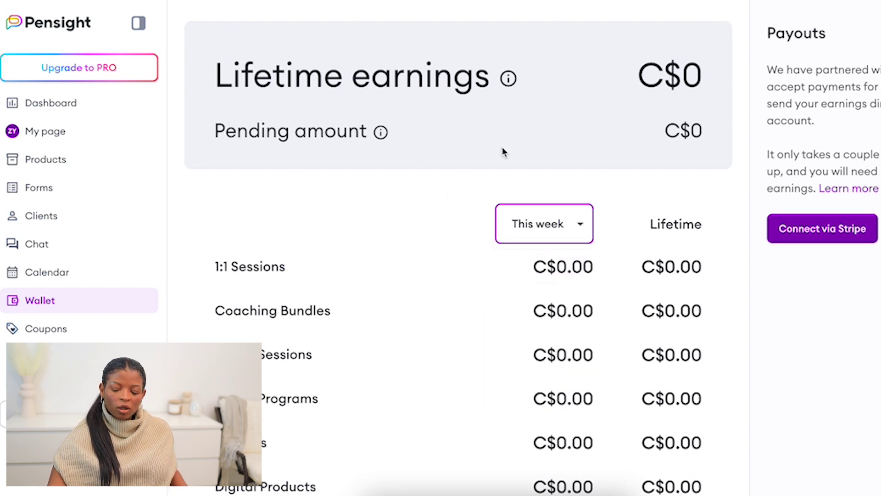
scroll(417, 369, "down", 4)
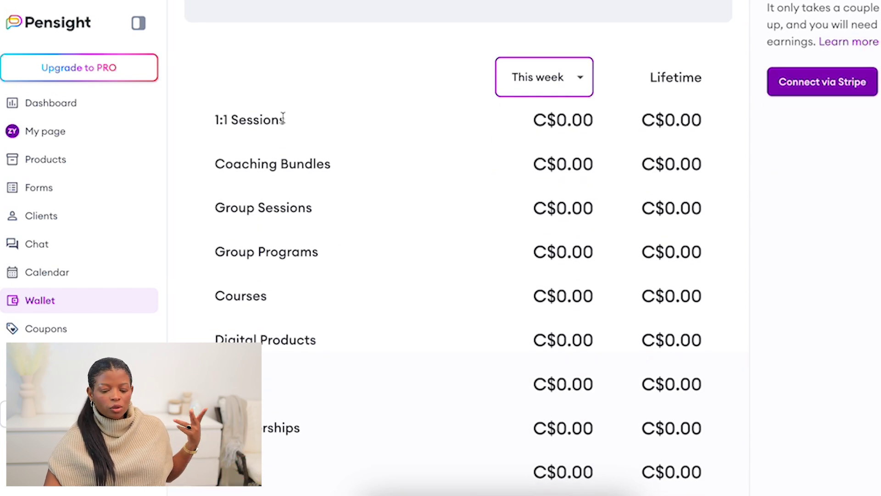
scroll(352, 284, "down", 3)
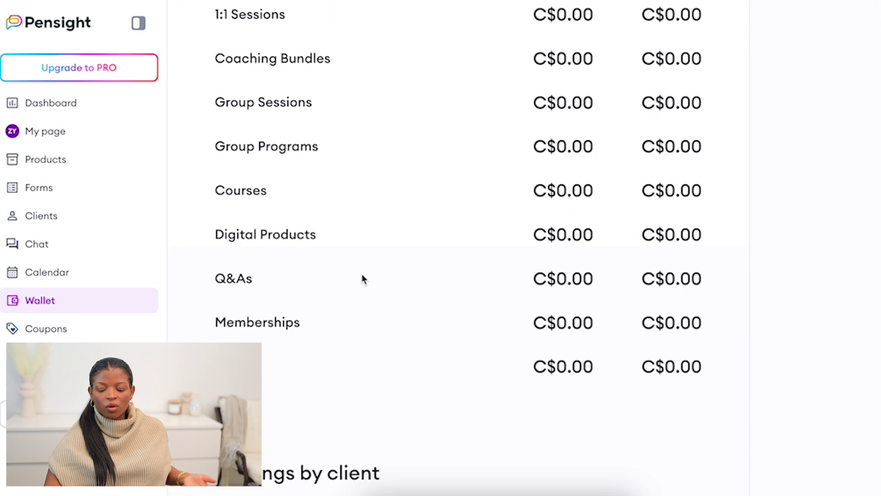
scroll(528, 233, "down", 2)
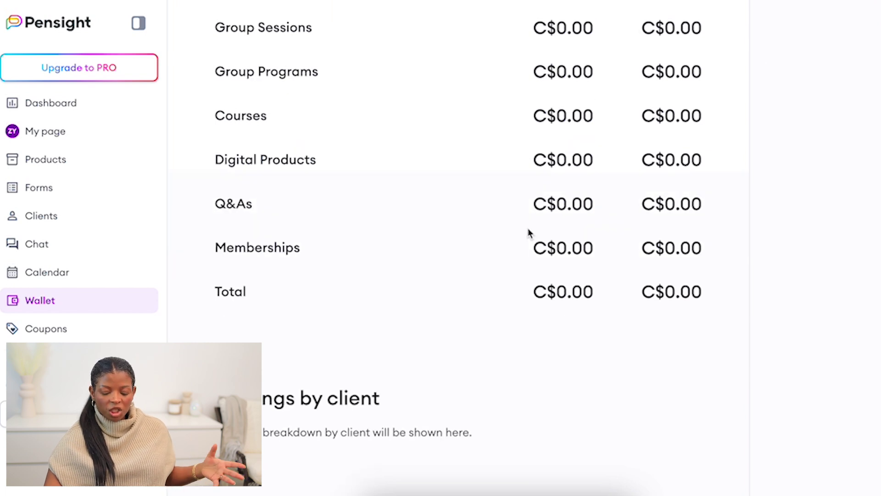
left_click(61, 333)
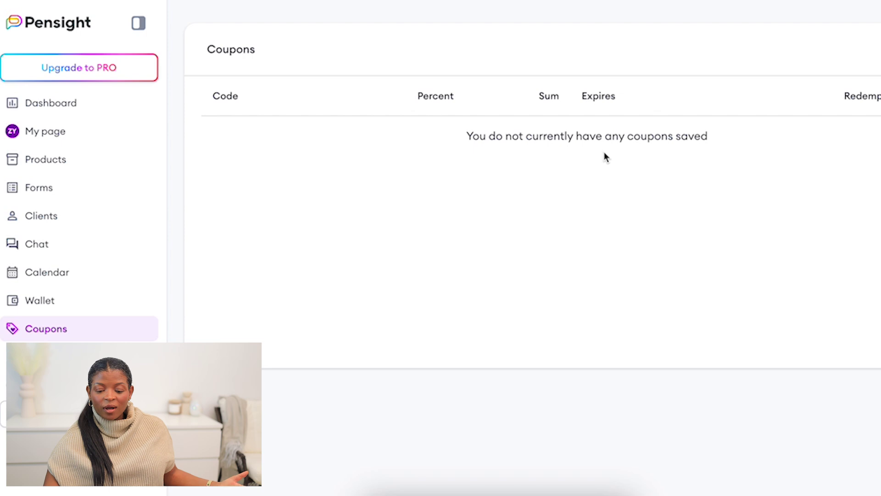
Open a blank new-coupon form, leave the Code empty, then go to Refer & Earn
left_click(549, 137)
left_click_drag(549, 137, 643, 136)
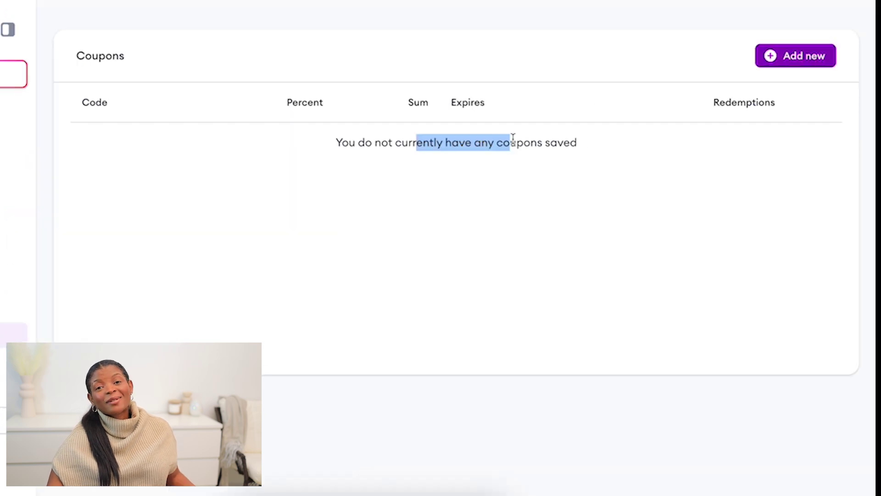
left_click(795, 60)
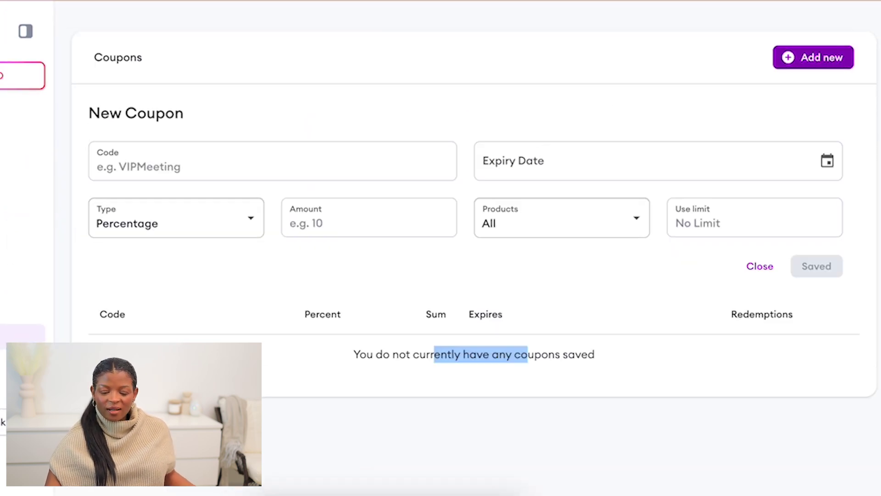
left_click(189, 164)
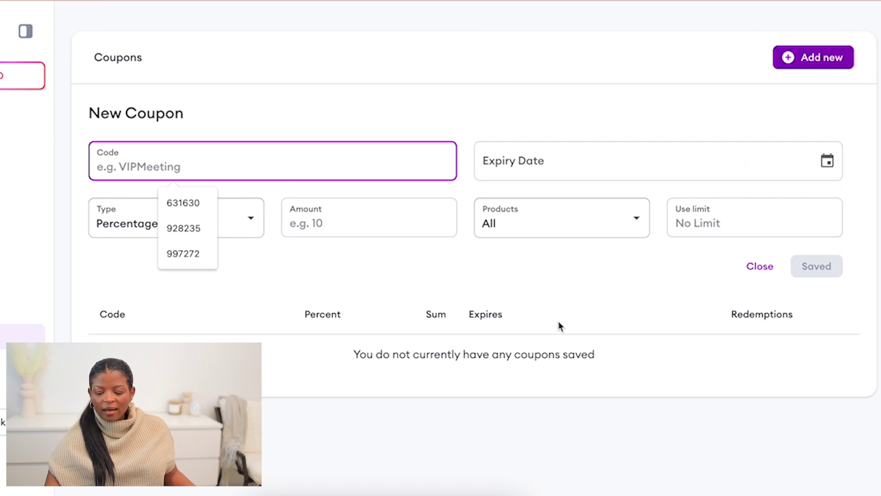
left_click(536, 75)
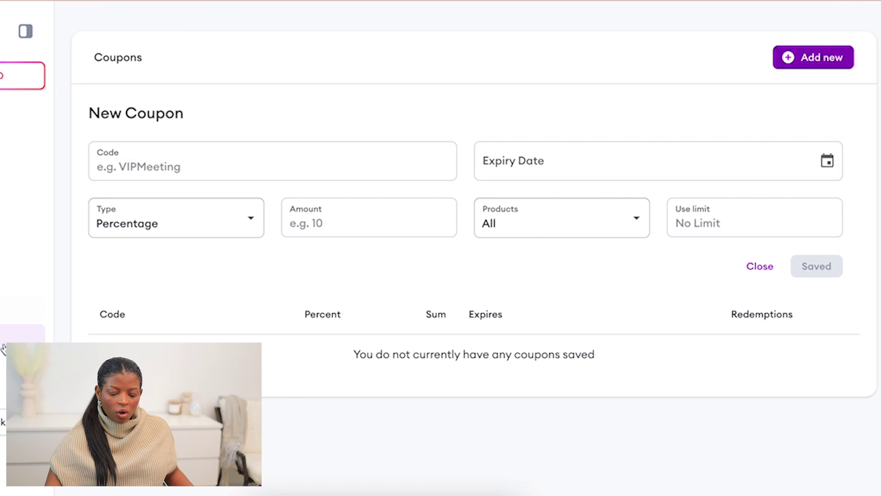
left_click(4, 365)
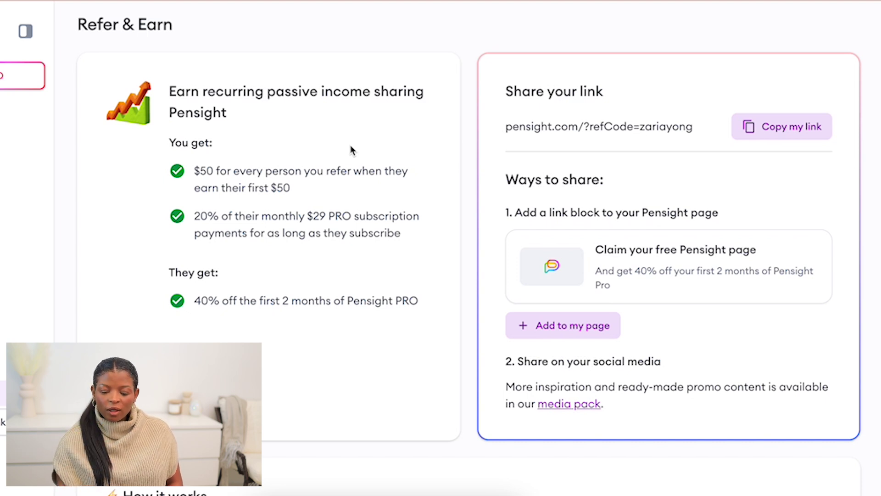
scroll(198, 137, "down", 1)
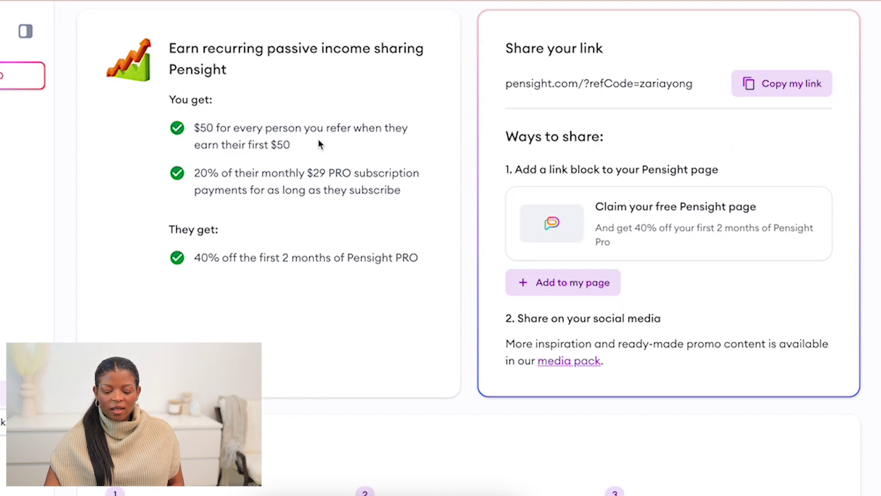
left_click_drag(212, 146, 294, 143)
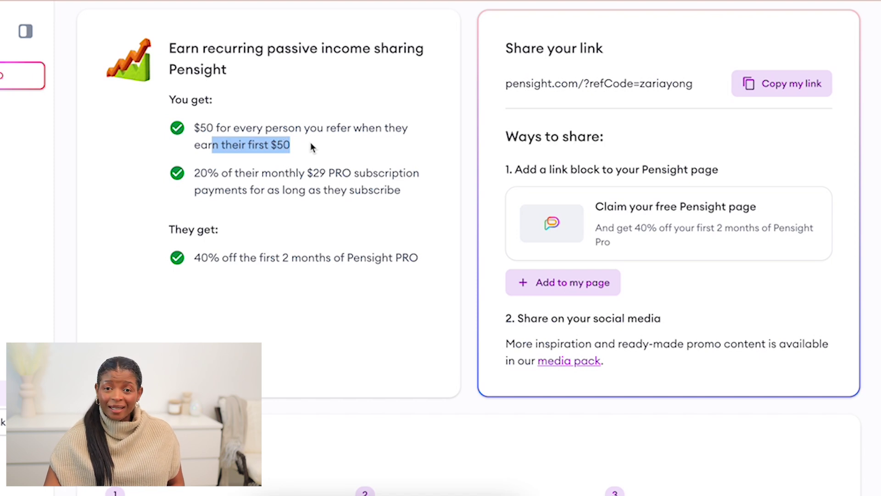
scroll(313, 147, "down", 1)
scroll(312, 147, "down", 1)
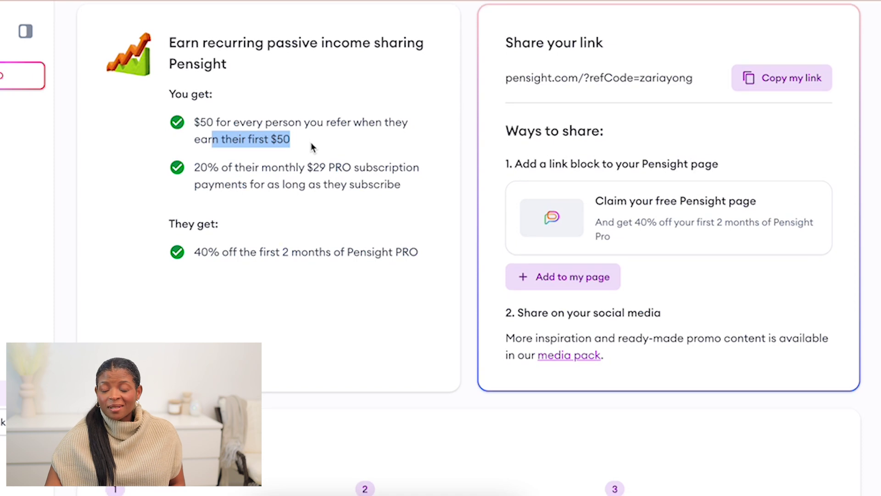
scroll(311, 146, "down", 2)
left_click_drag(221, 150, 338, 157)
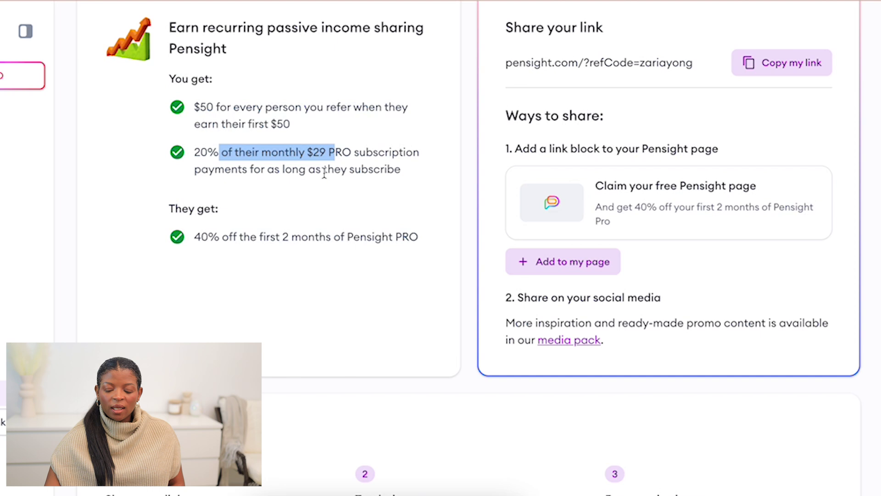
scroll(520, 141, "up", 3)
left_click(520, 140)
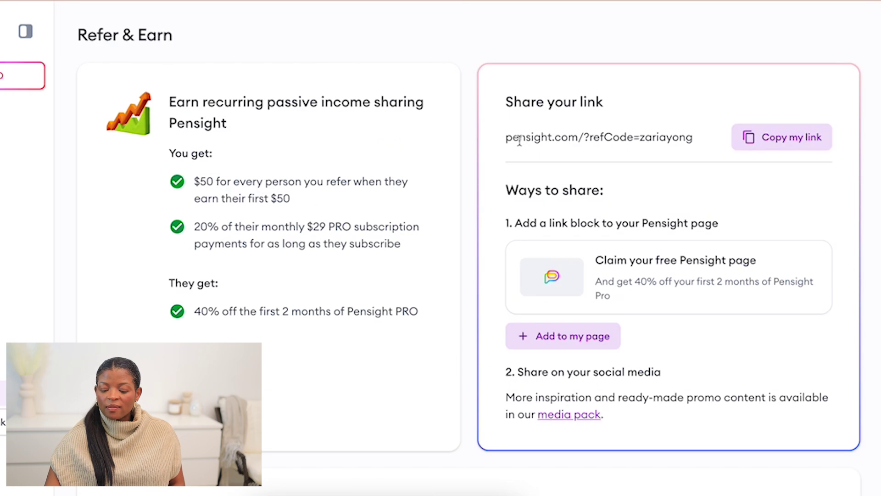
left_click_drag(502, 136, 739, 138)
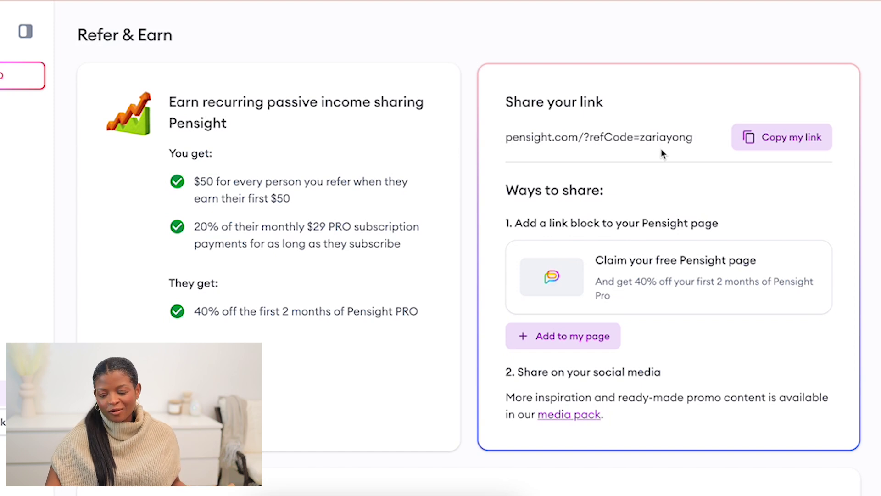
scroll(658, 225, "down", 1)
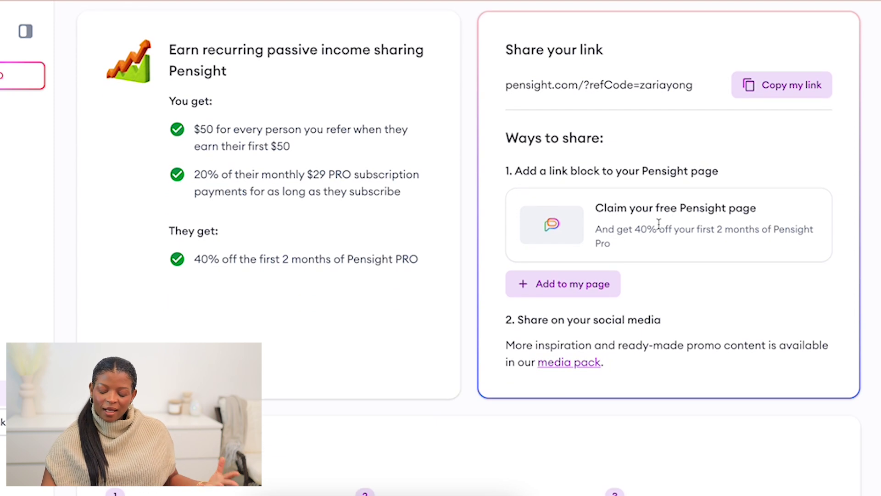
scroll(649, 228, "down", 10)
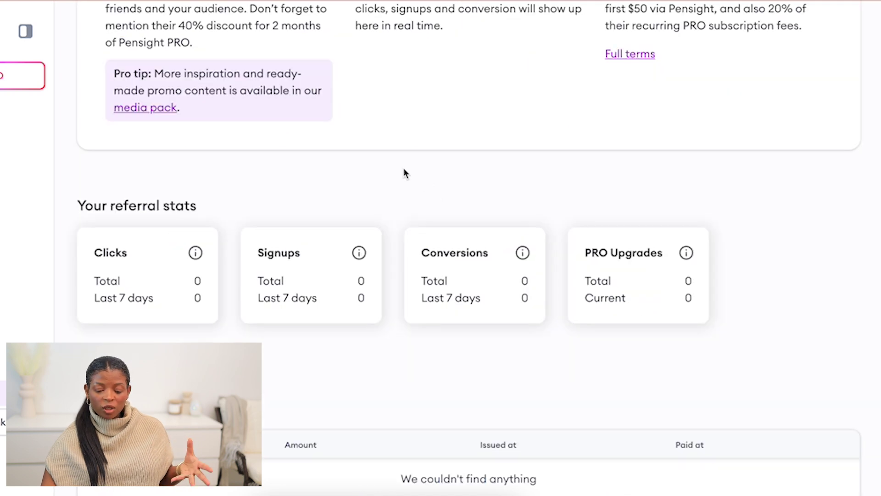
scroll(403, 171, "down", 1)
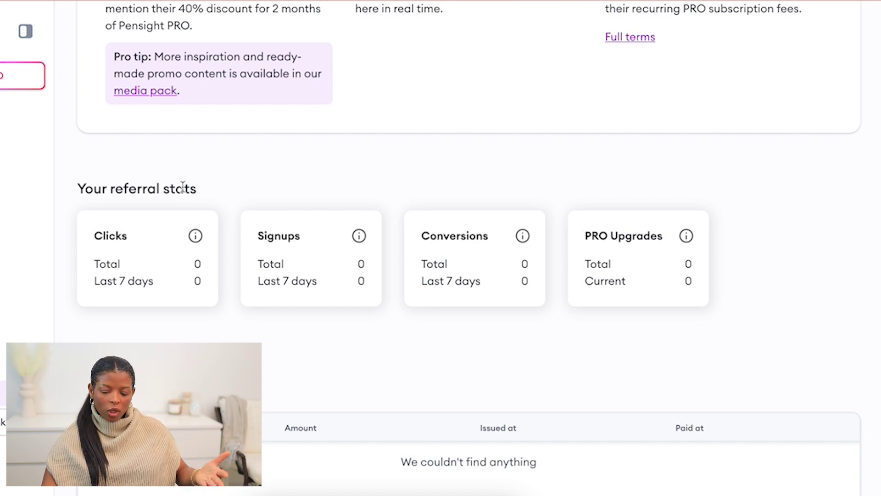
scroll(178, 204, "down", 1)
scroll(269, 228, "down", 1)
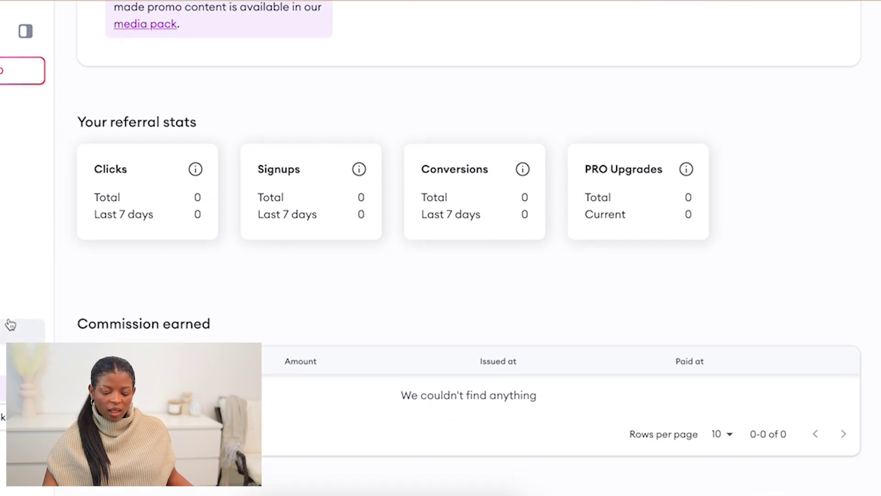